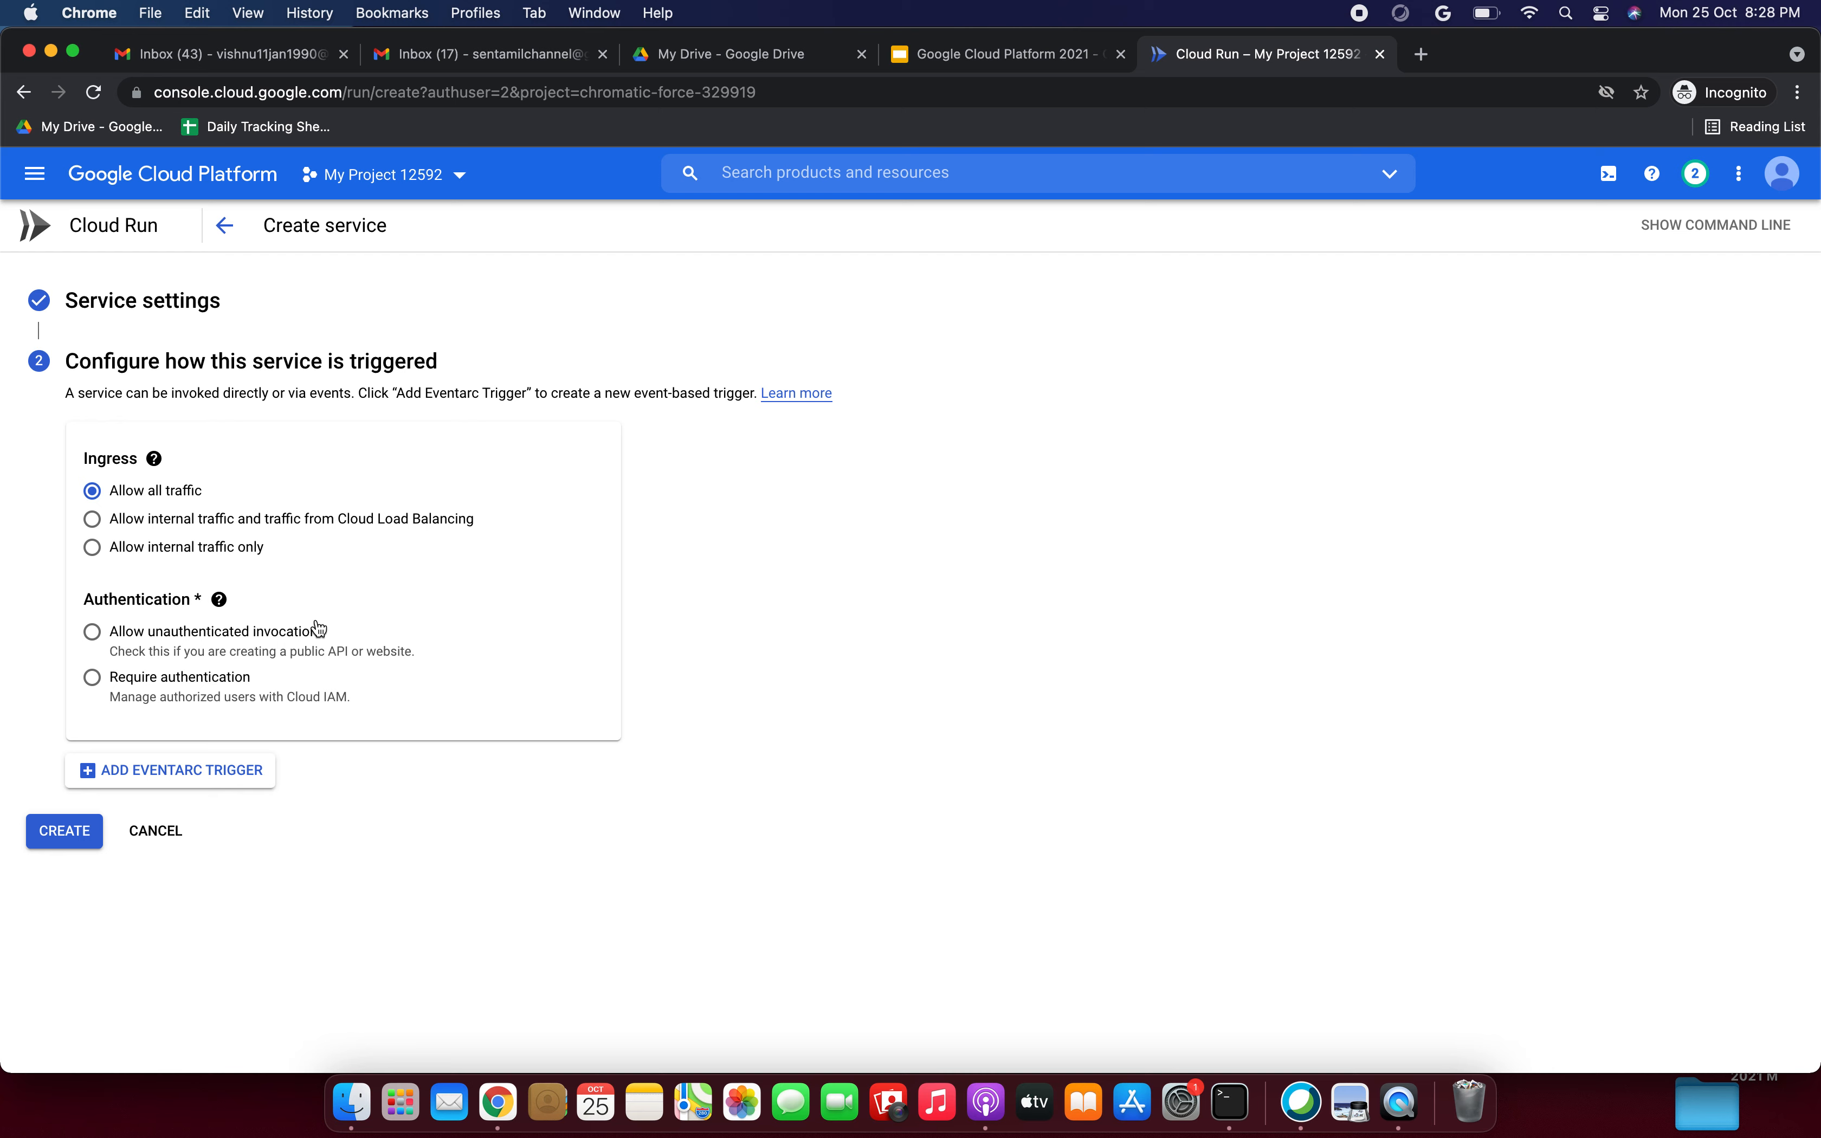
# Step: Create the Cloud Run service with unauthenticated invocations allowed, and review the container settings of its first revision
pyautogui.click(93, 634)
pyautogui.click(58, 837)
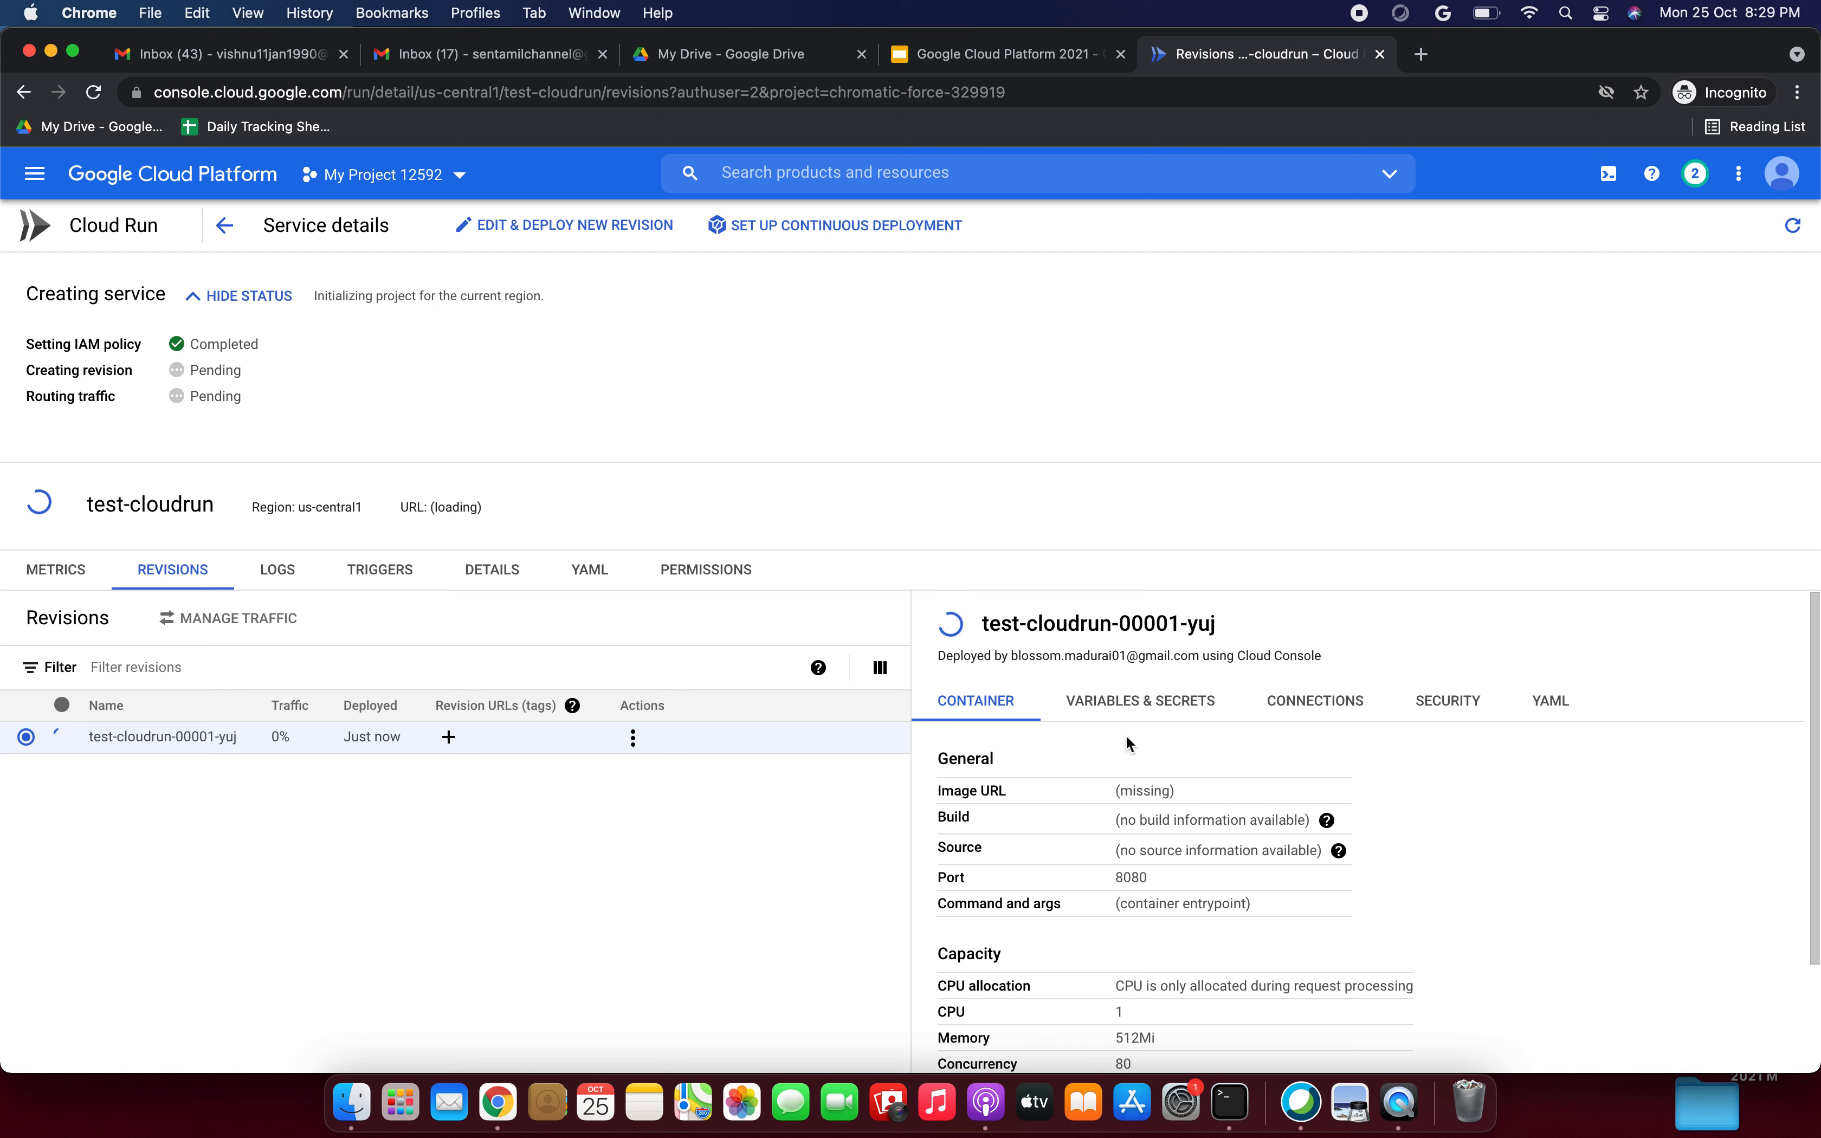
pyautogui.scroll(-2, 1039, 854)
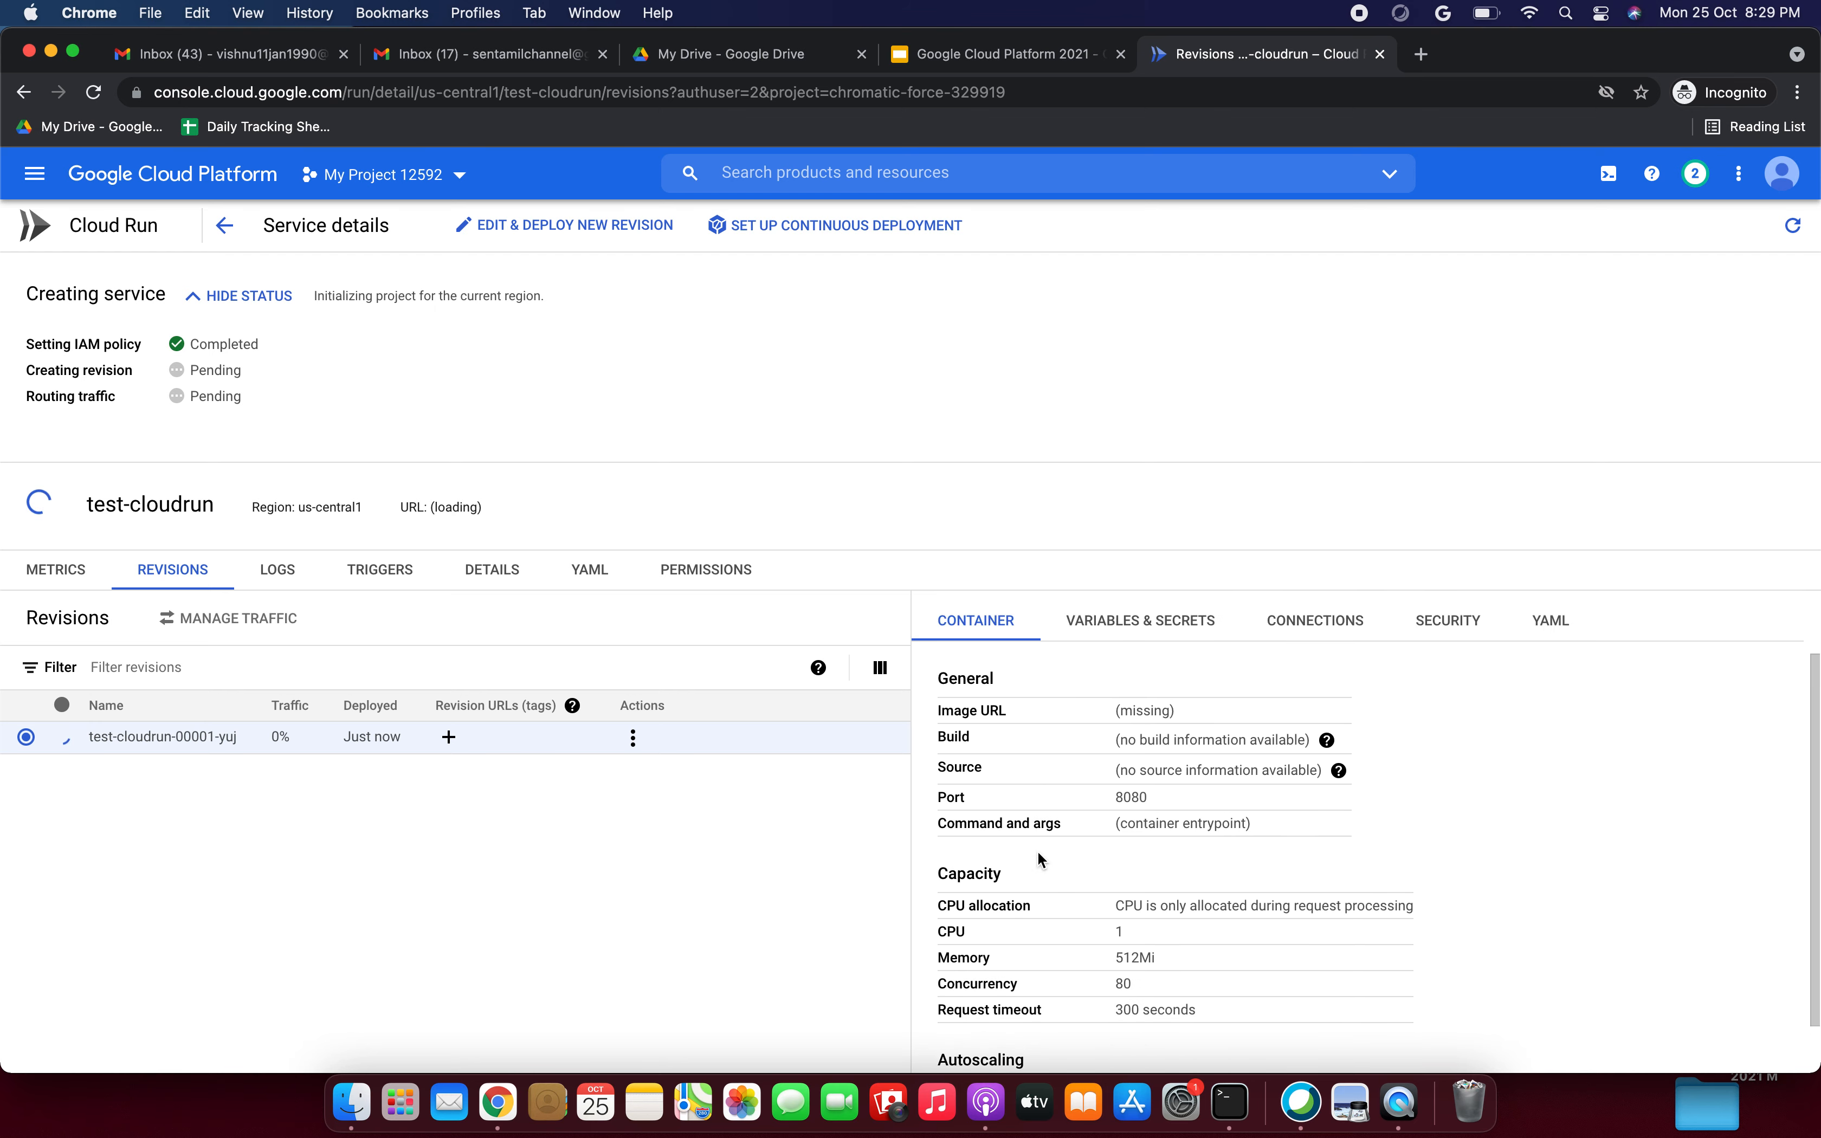
pyautogui.scroll(2, 1039, 858)
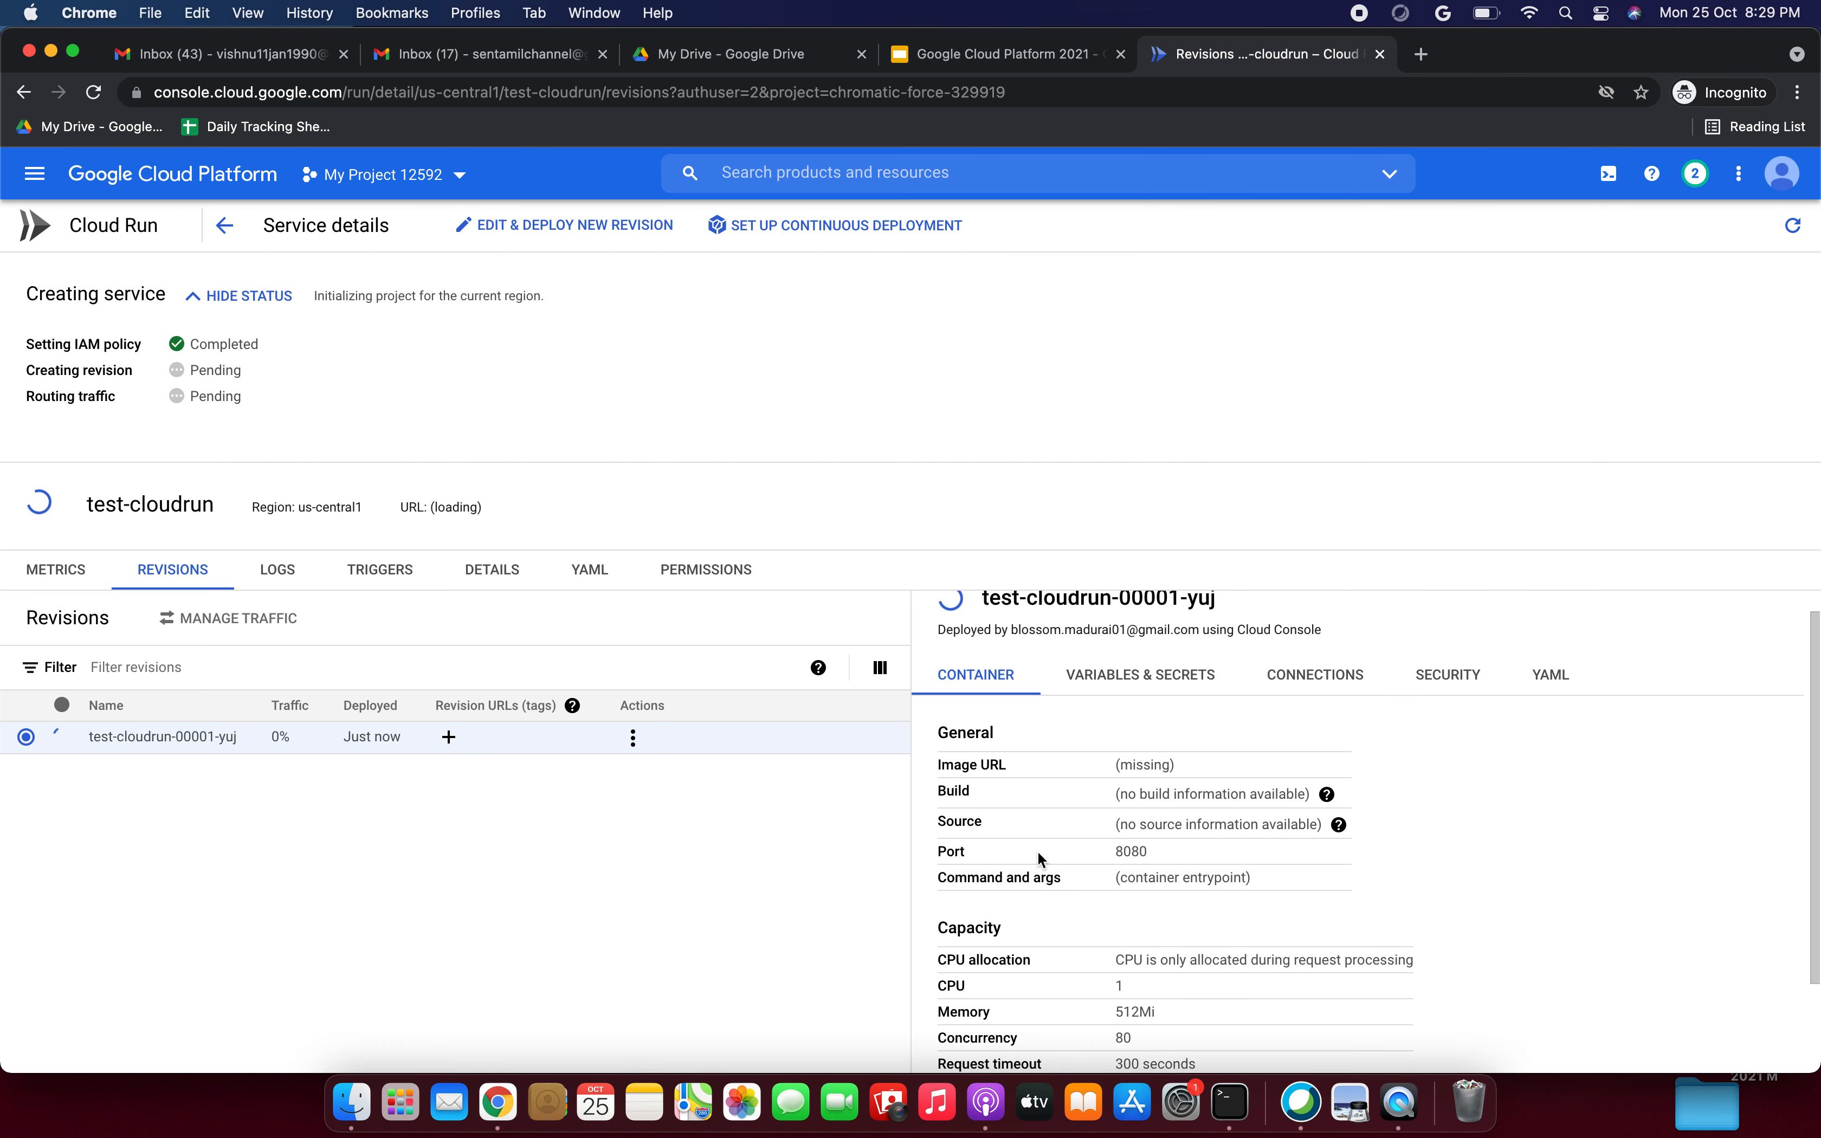
pyautogui.scroll(-2, 1039, 858)
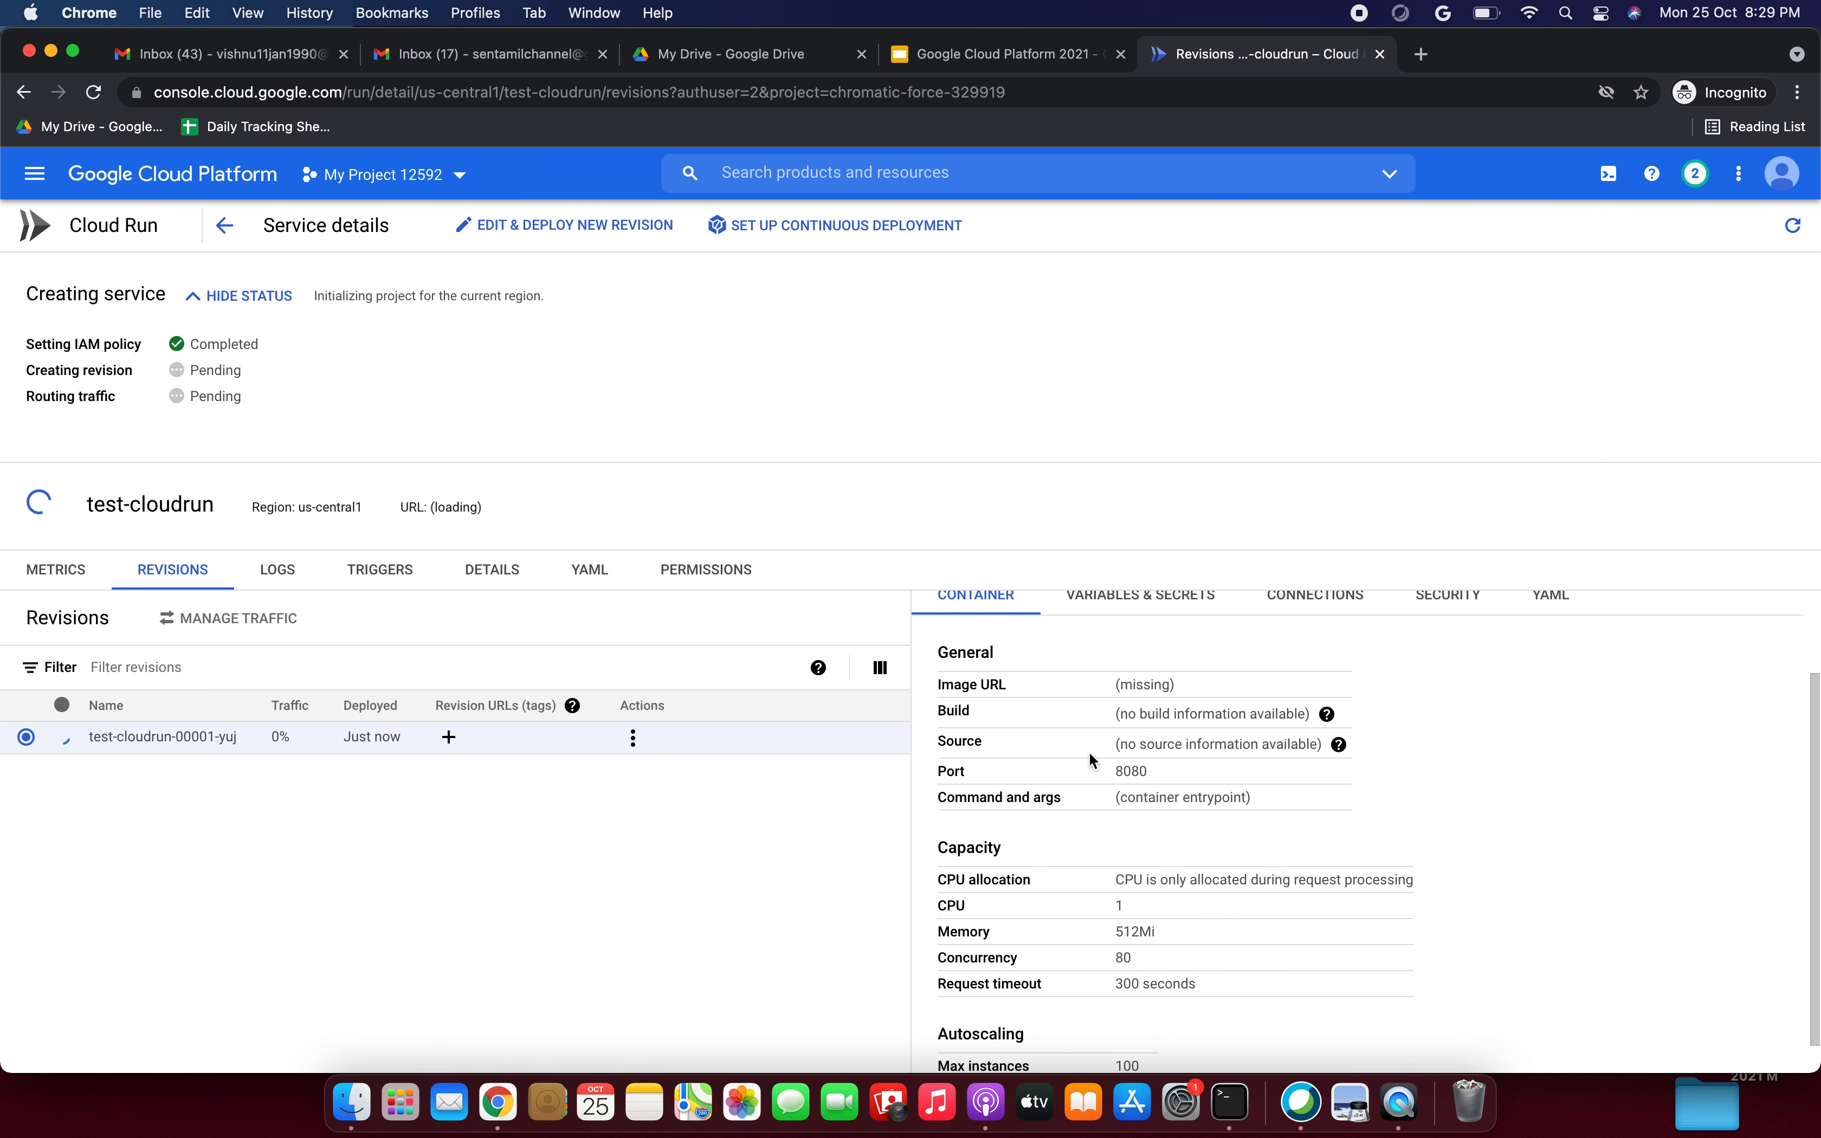
pyautogui.scroll(-1, 1089, 827)
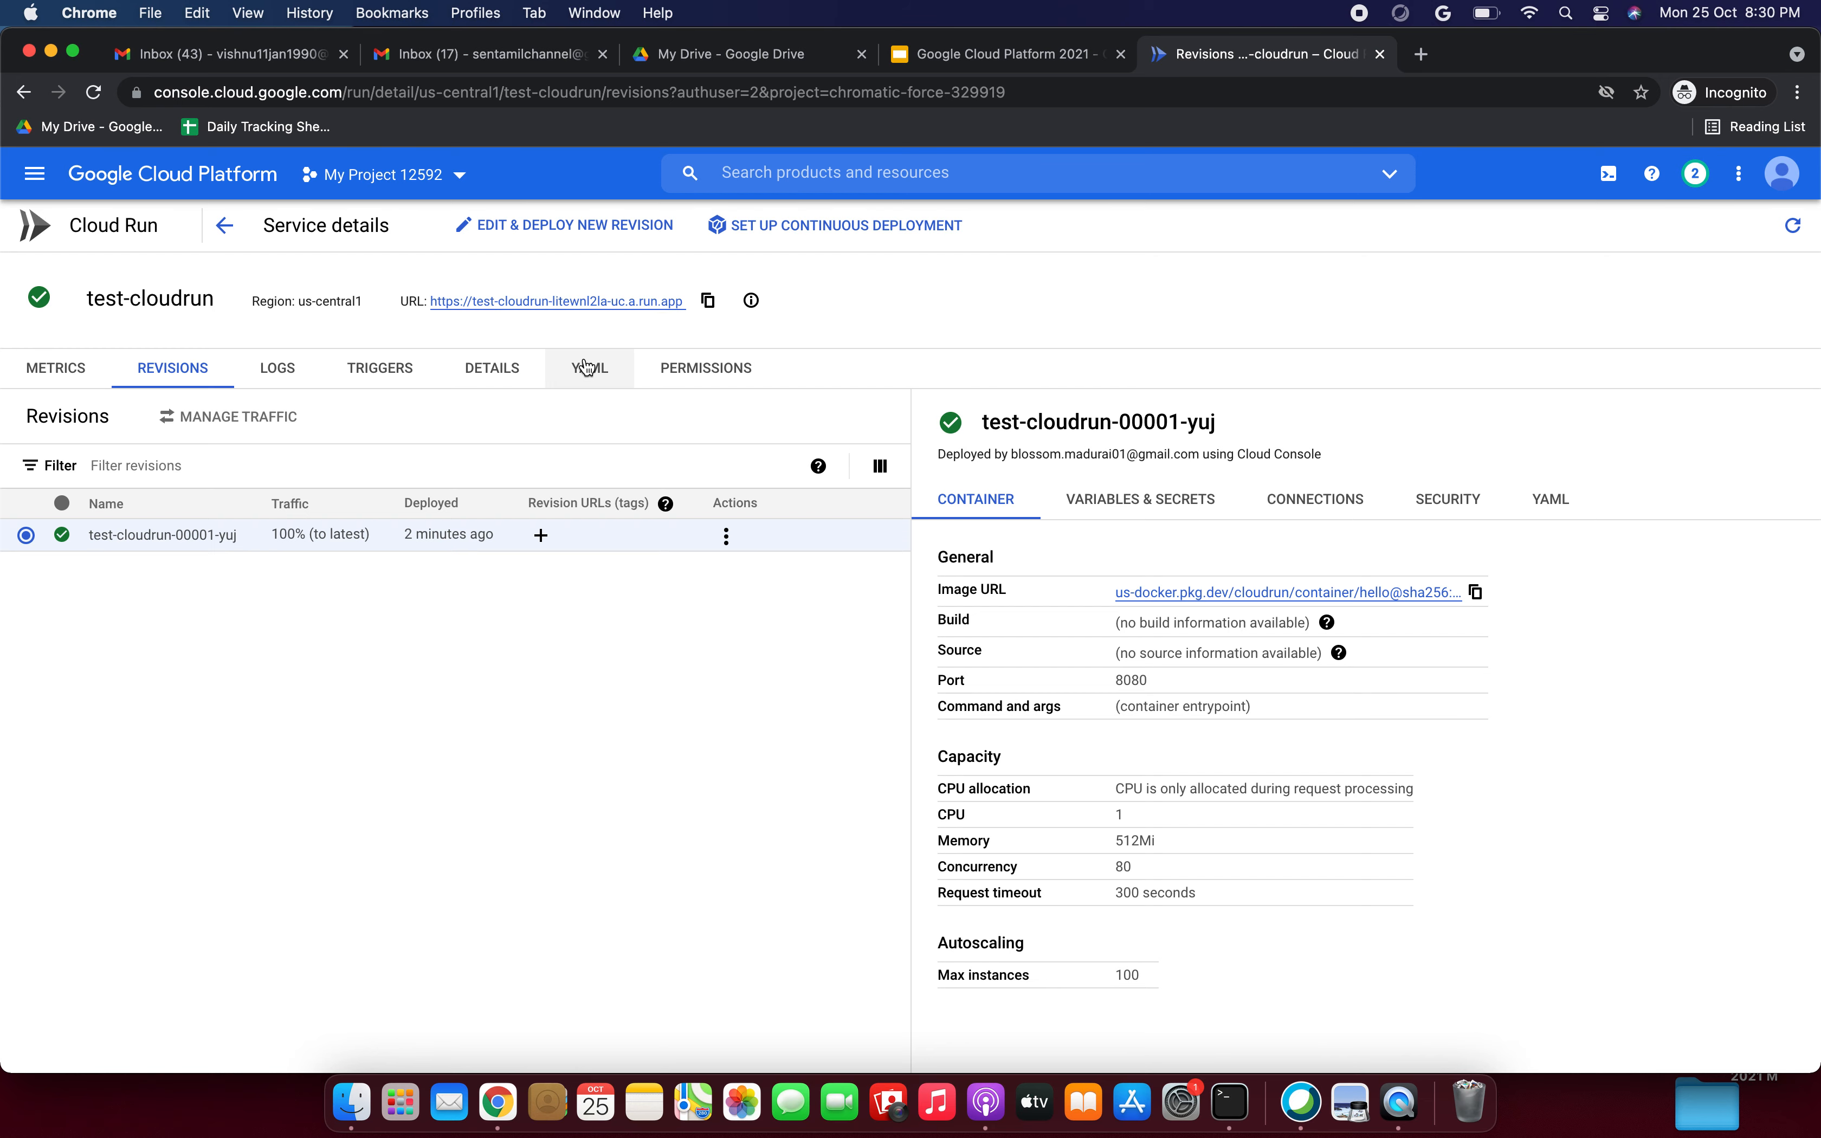
# Step: Open the test-cloudrun service URL and read the deployed page's revision, service, region and project details
pyautogui.click(667, 303)
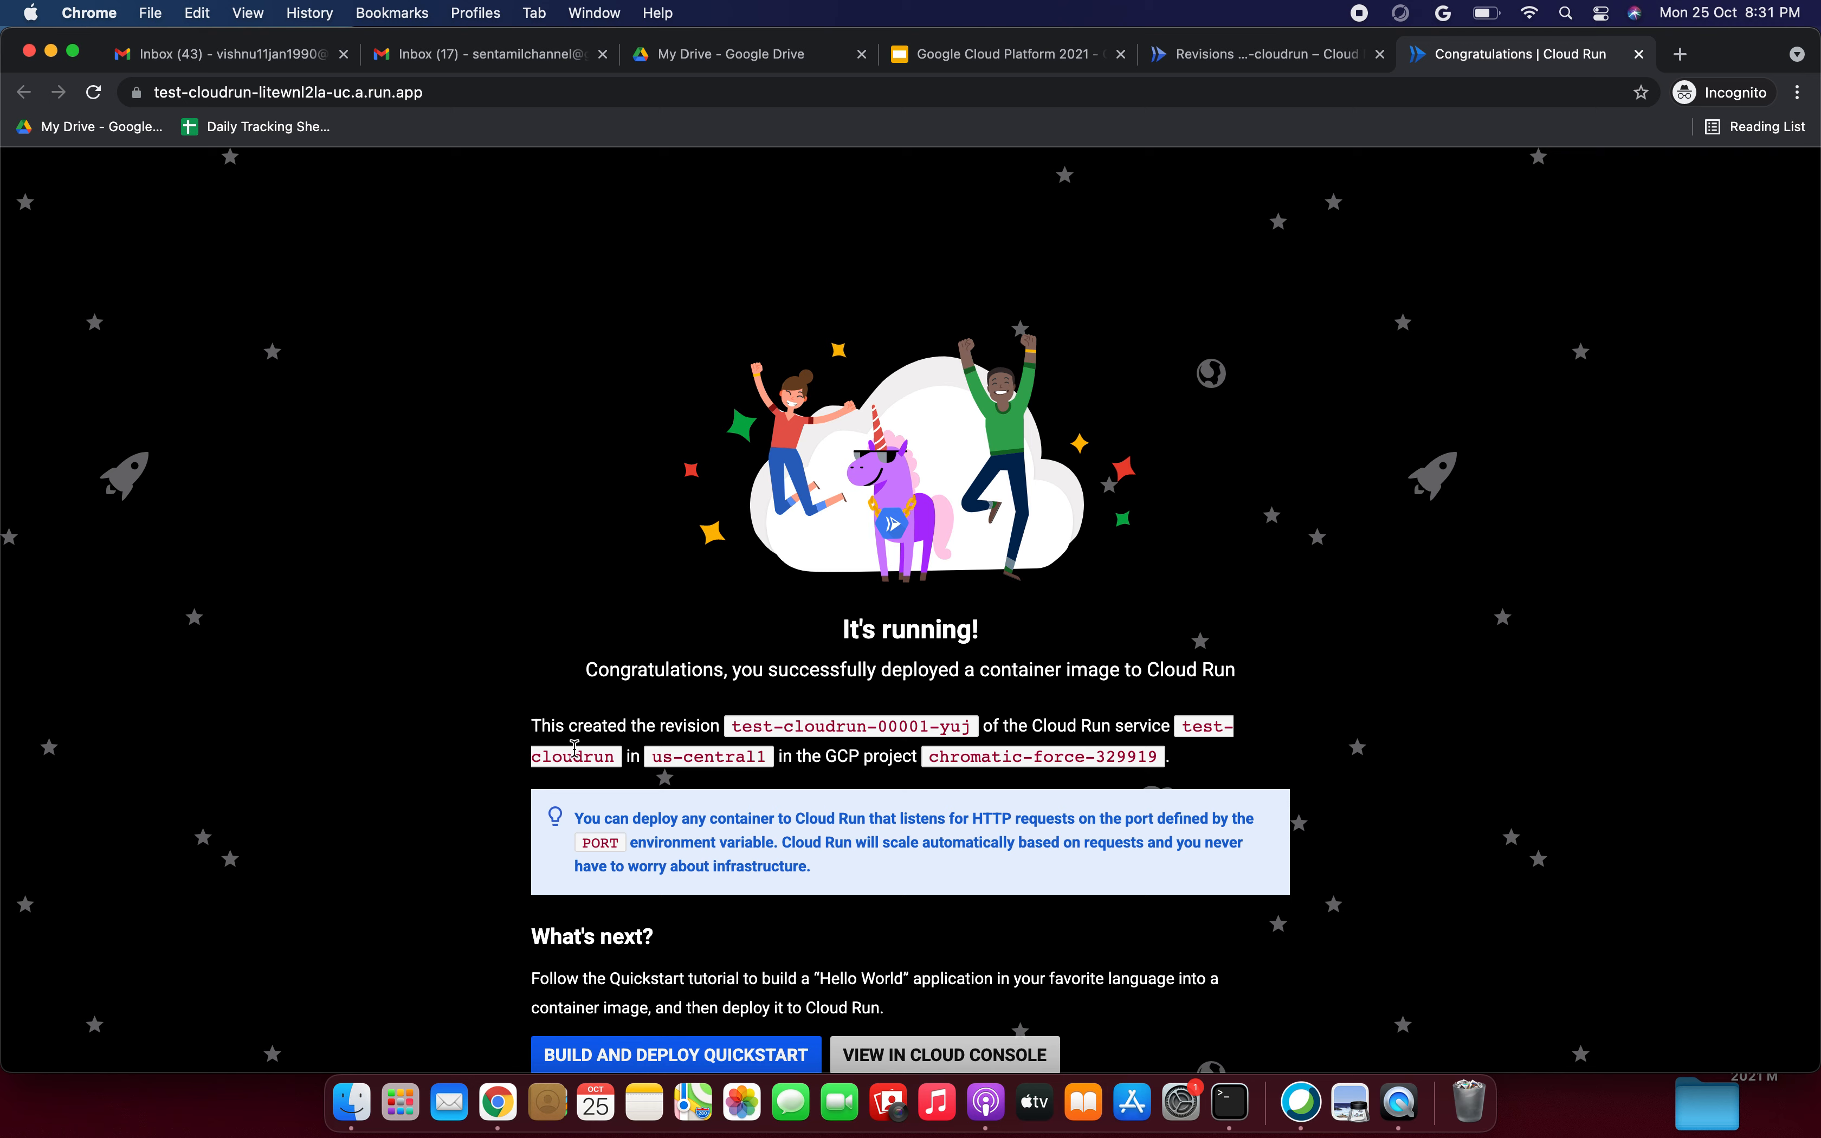
pyautogui.moveTo(569, 726); pyautogui.dragTo(839, 730)
pyautogui.moveTo(1051, 722); pyautogui.dragTo(1131, 720)
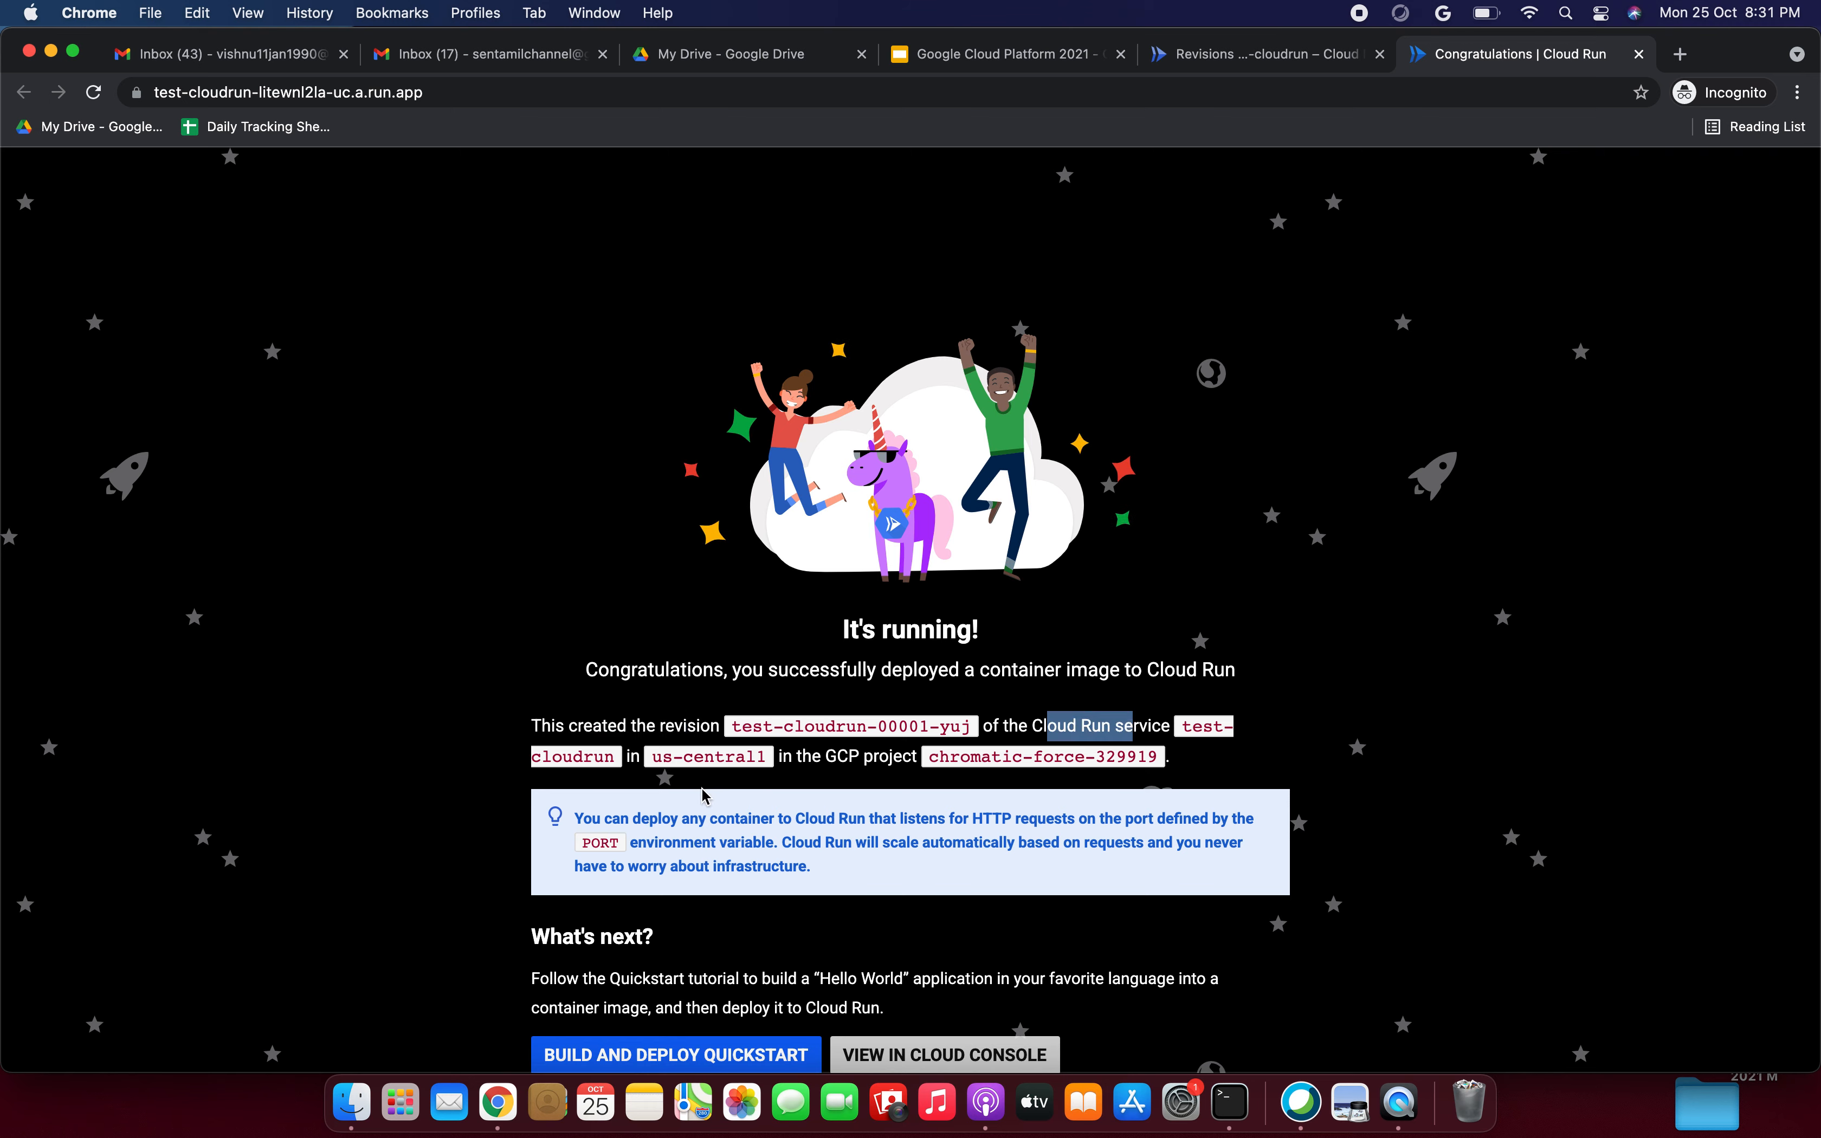
pyautogui.moveTo(533, 757); pyautogui.dragTo(1124, 753)
pyautogui.click(1049, 757)
pyautogui.scroll(-2, 926, 815)
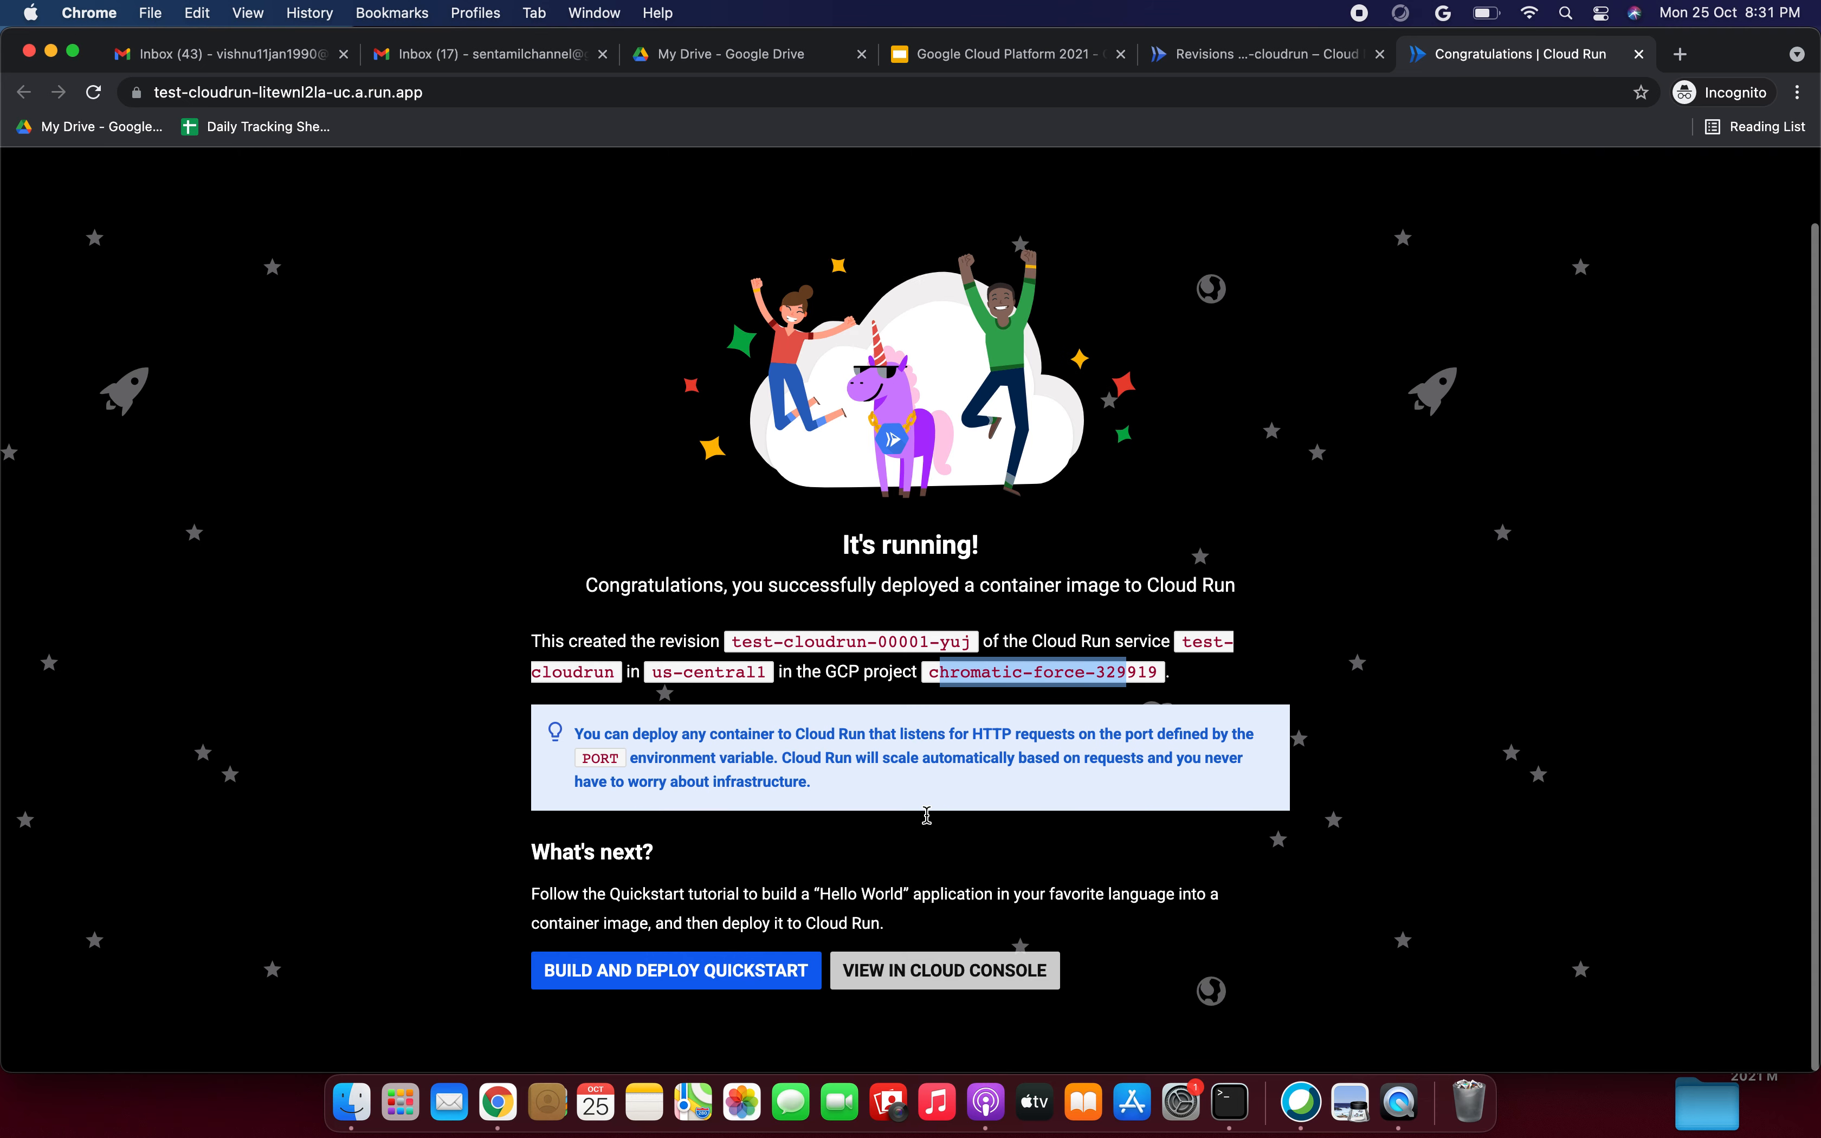
pyautogui.scroll(2, 927, 815)
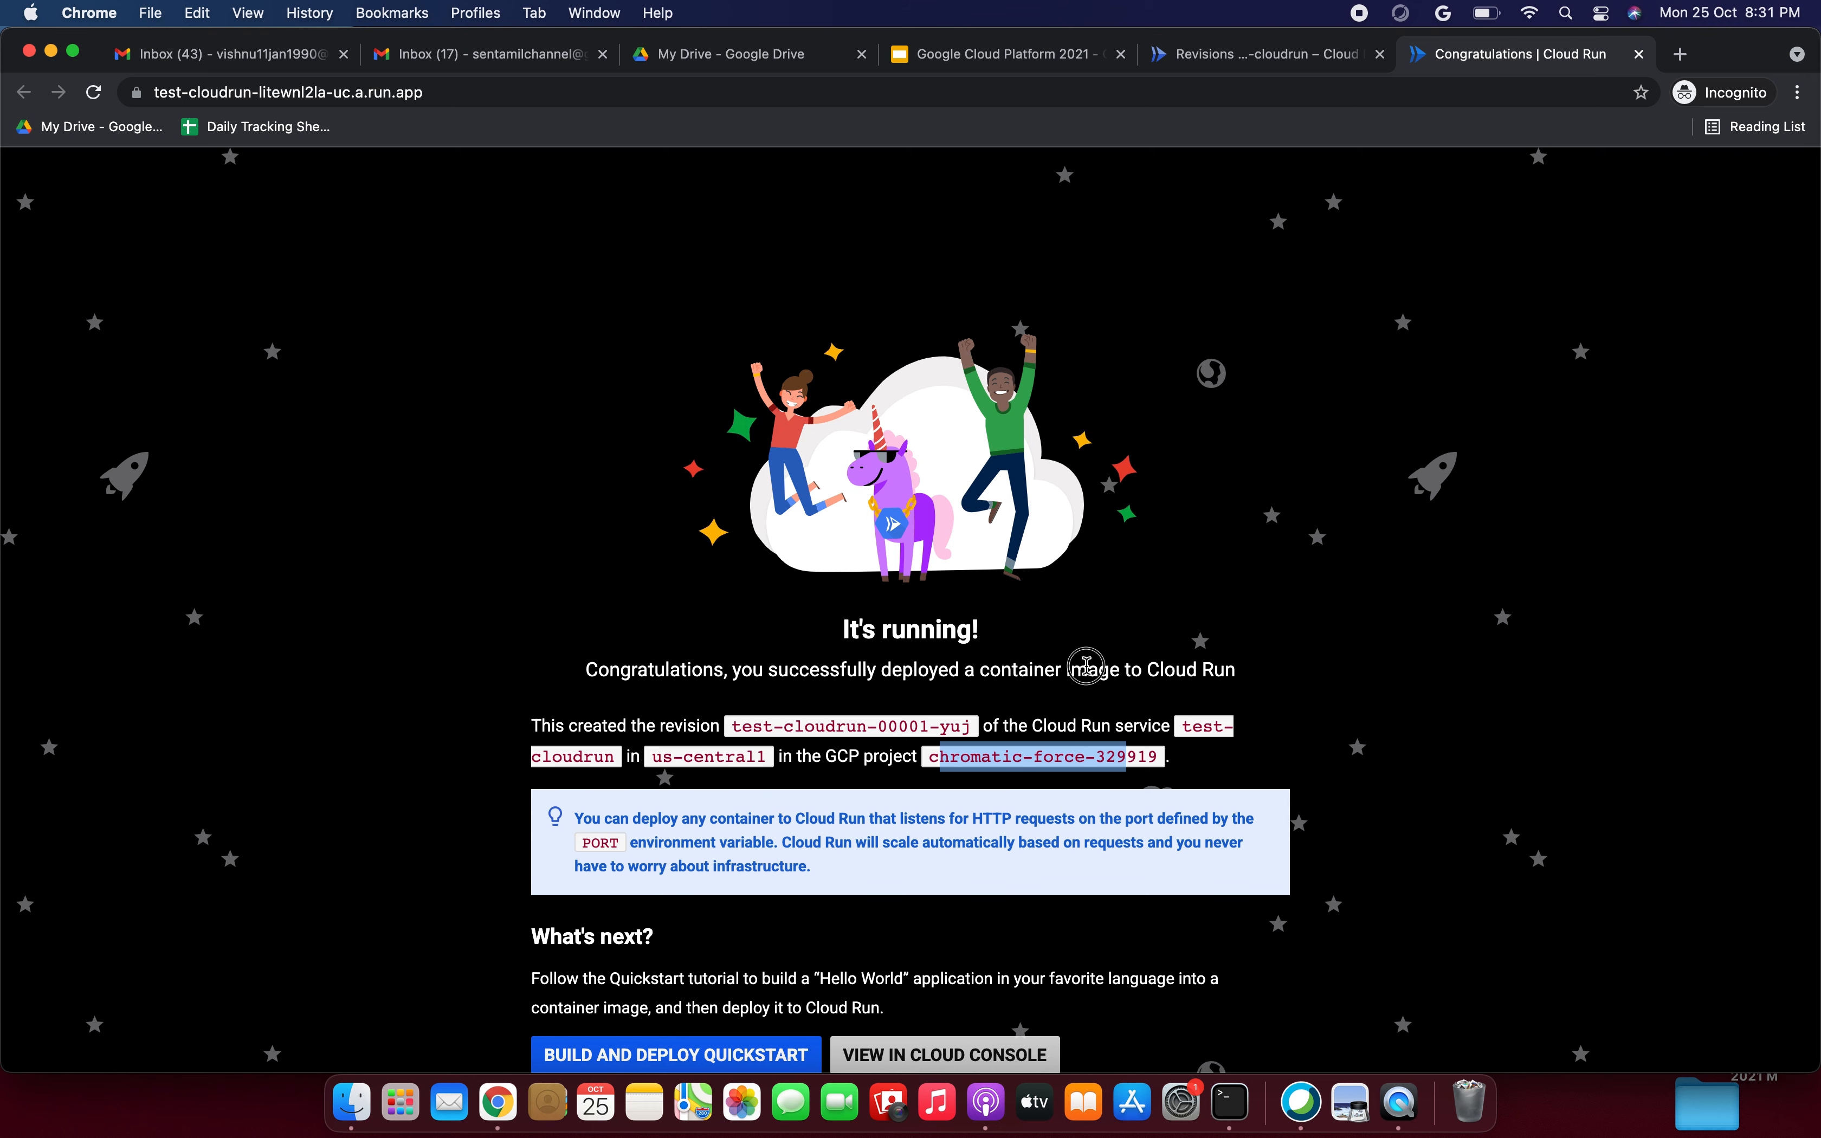
pyautogui.moveTo(1089, 667); pyautogui.dragTo(1196, 664)
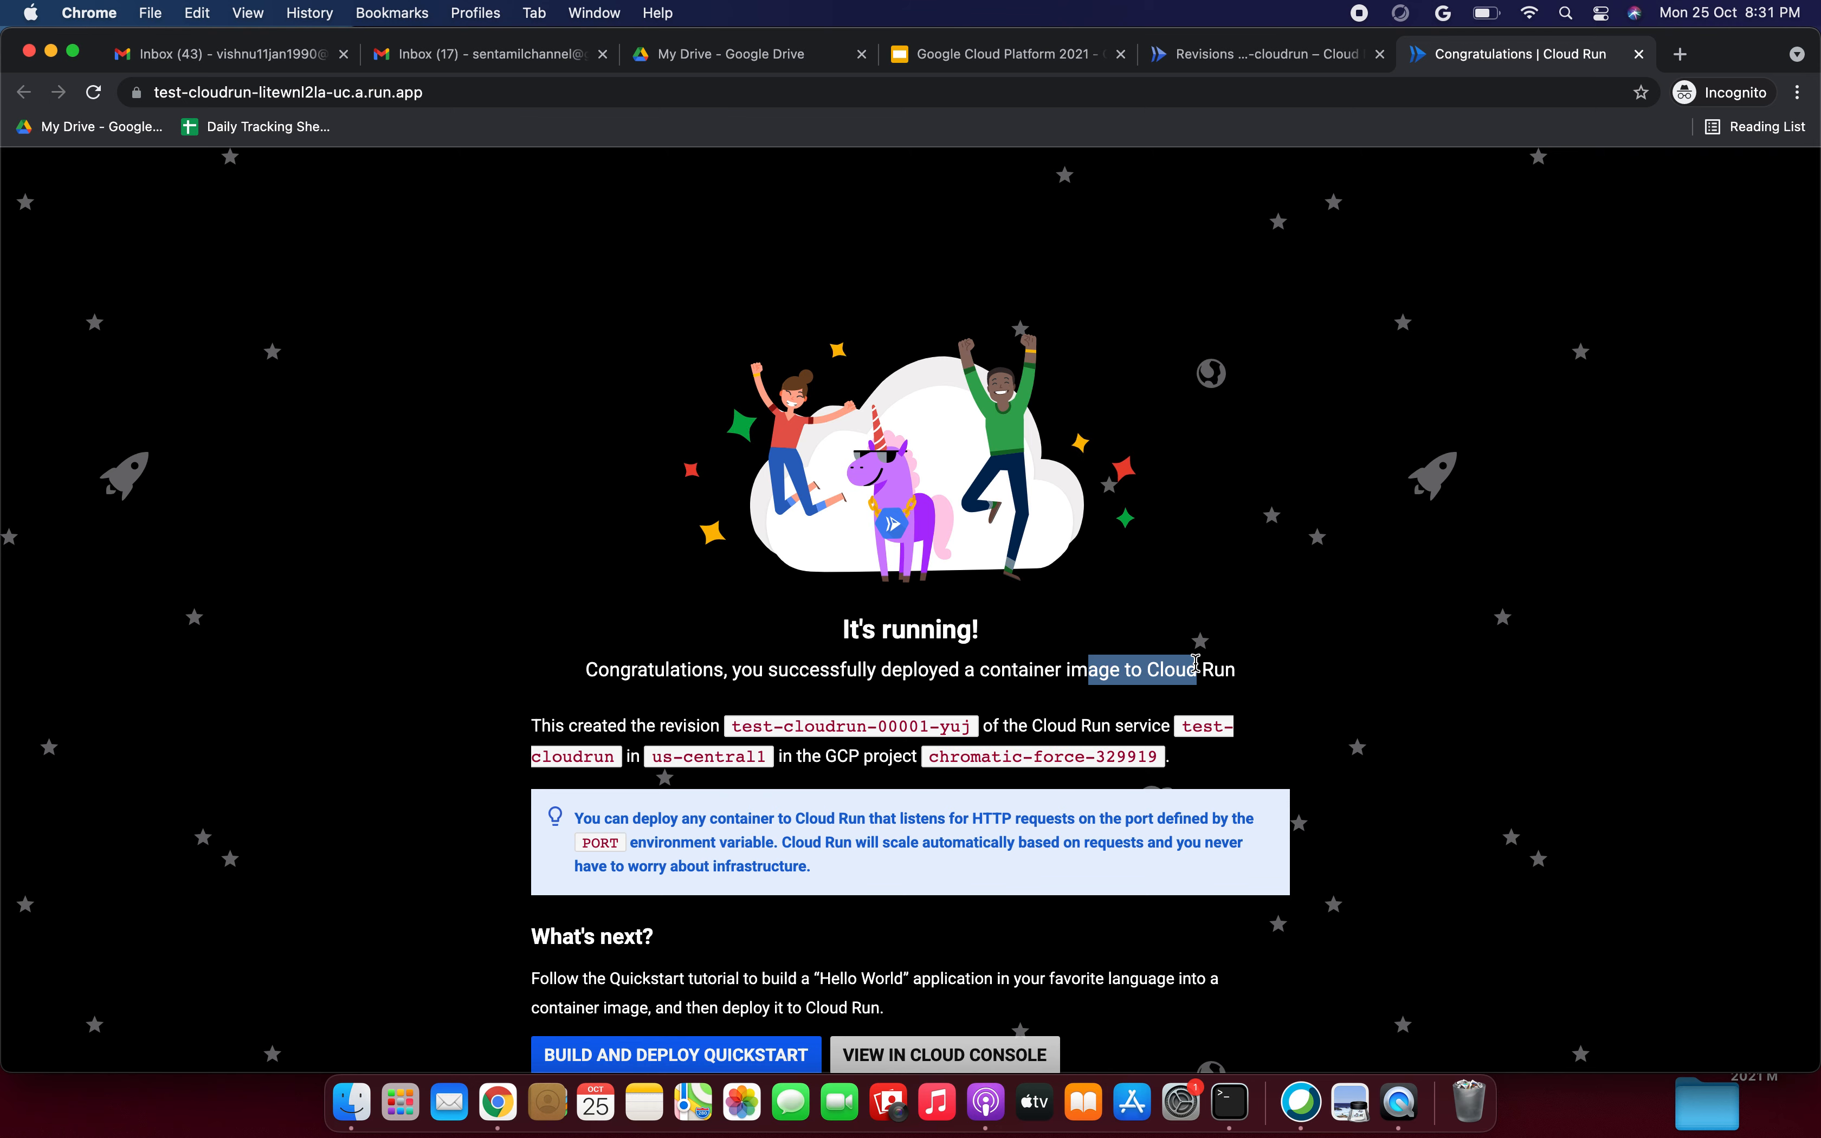
# Step: Return to the test-cloudrun service details and look through its logs, triggers, details, metrics and the available revision actions
pyautogui.click(1217, 68)
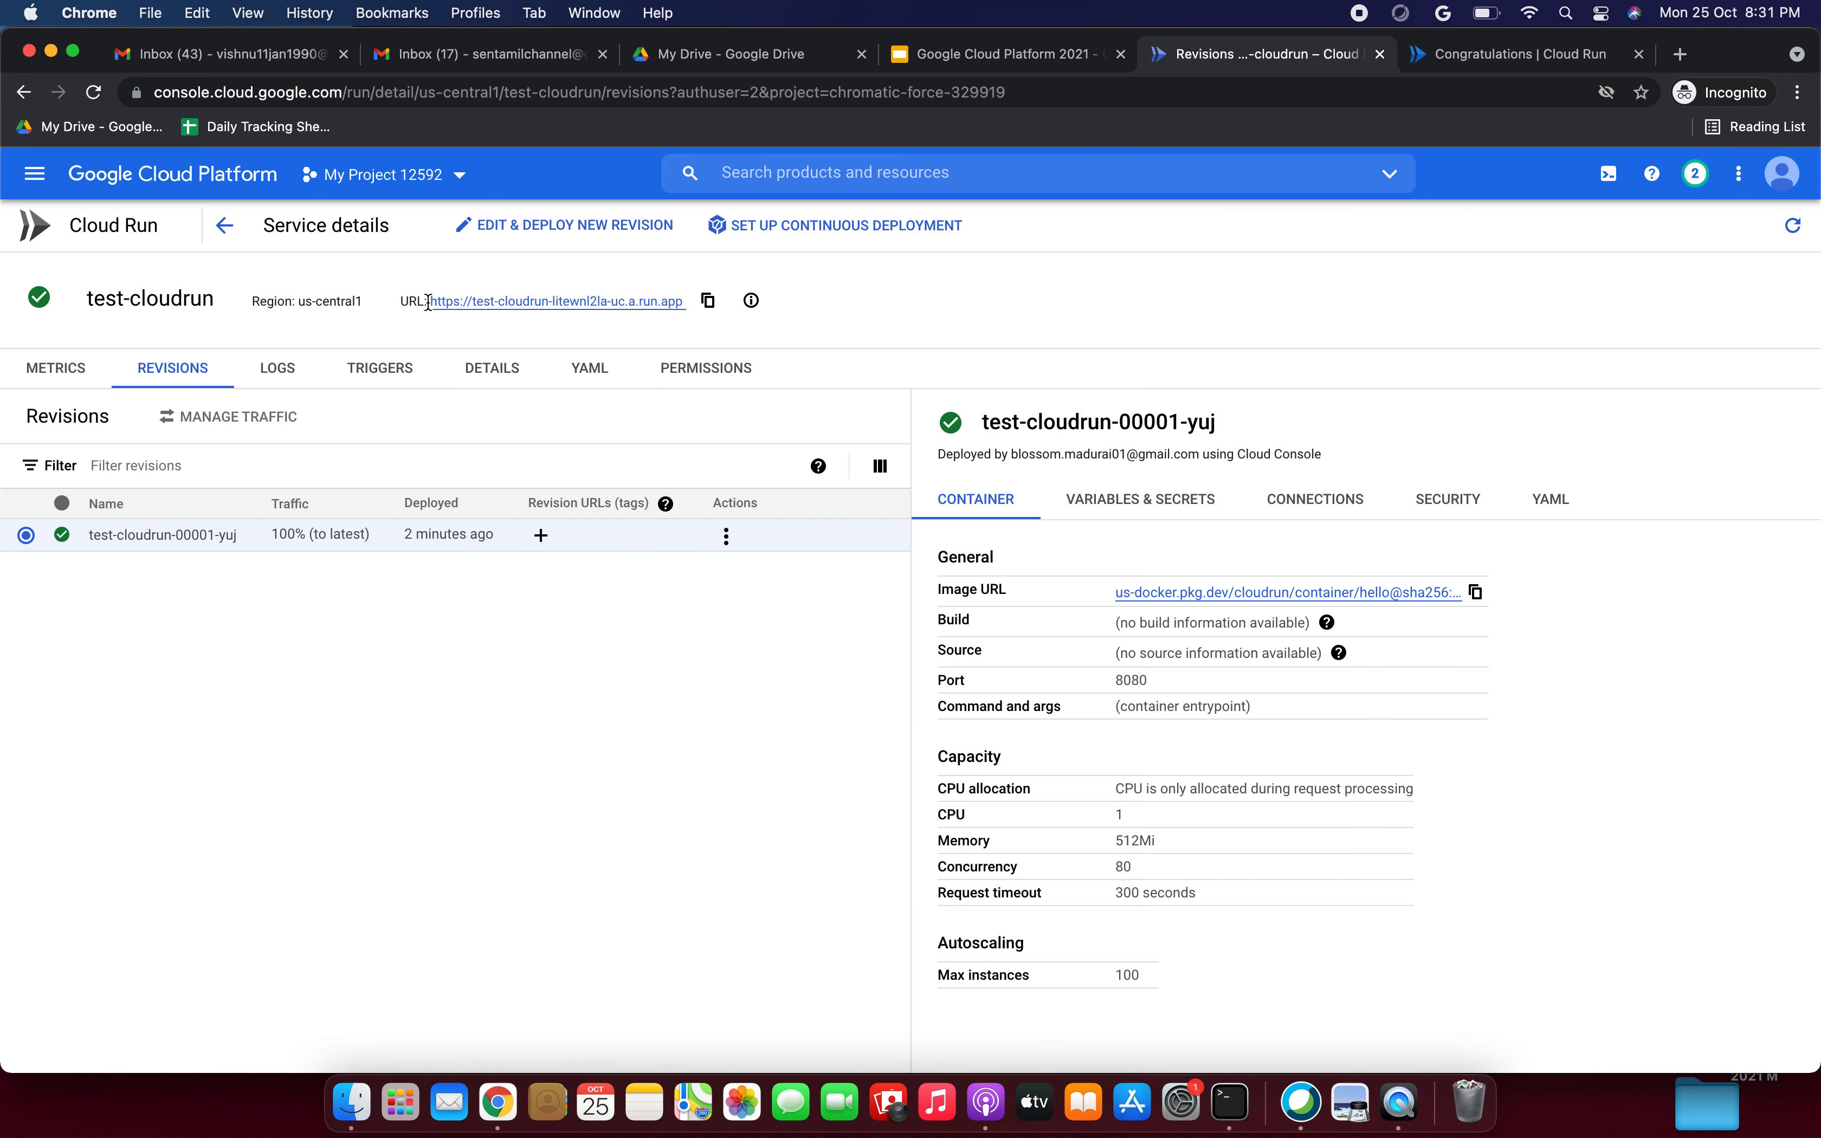
pyautogui.click(279, 369)
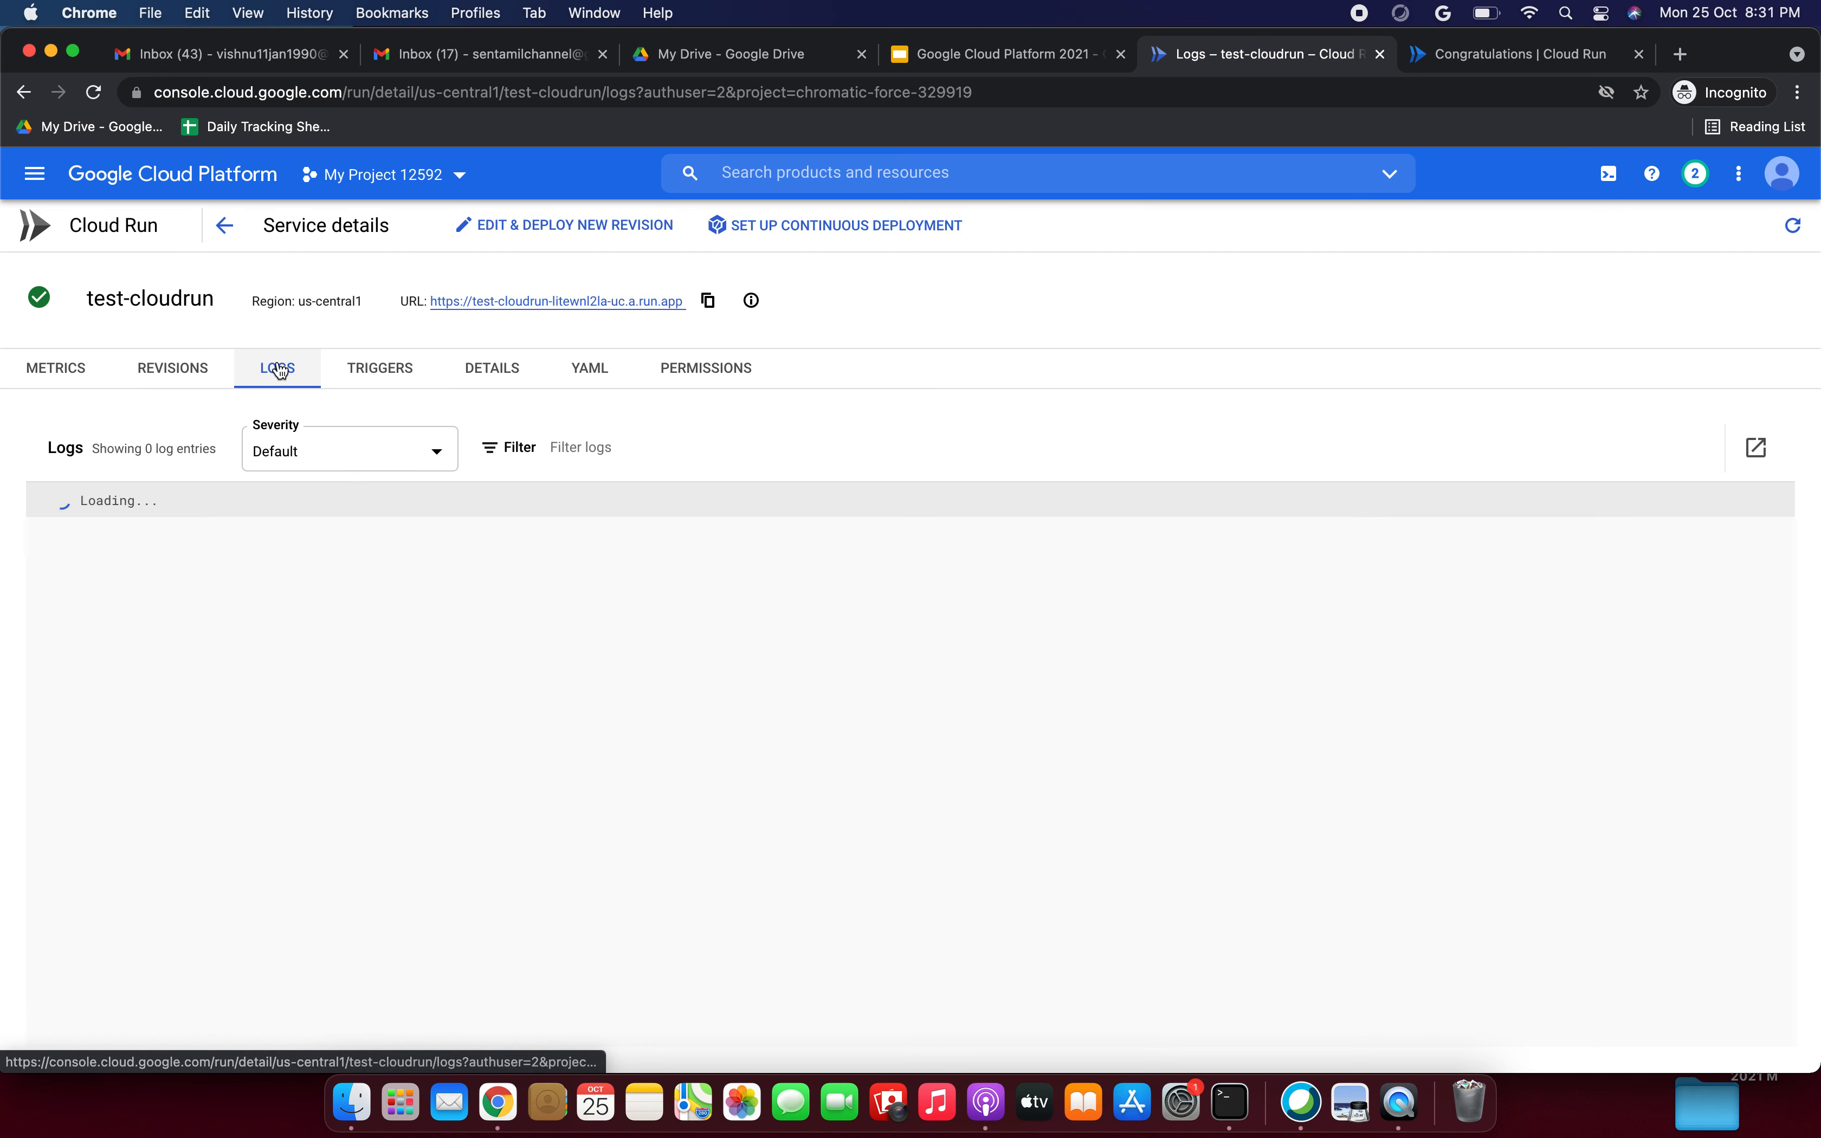
pyautogui.click(393, 384)
pyautogui.click(489, 373)
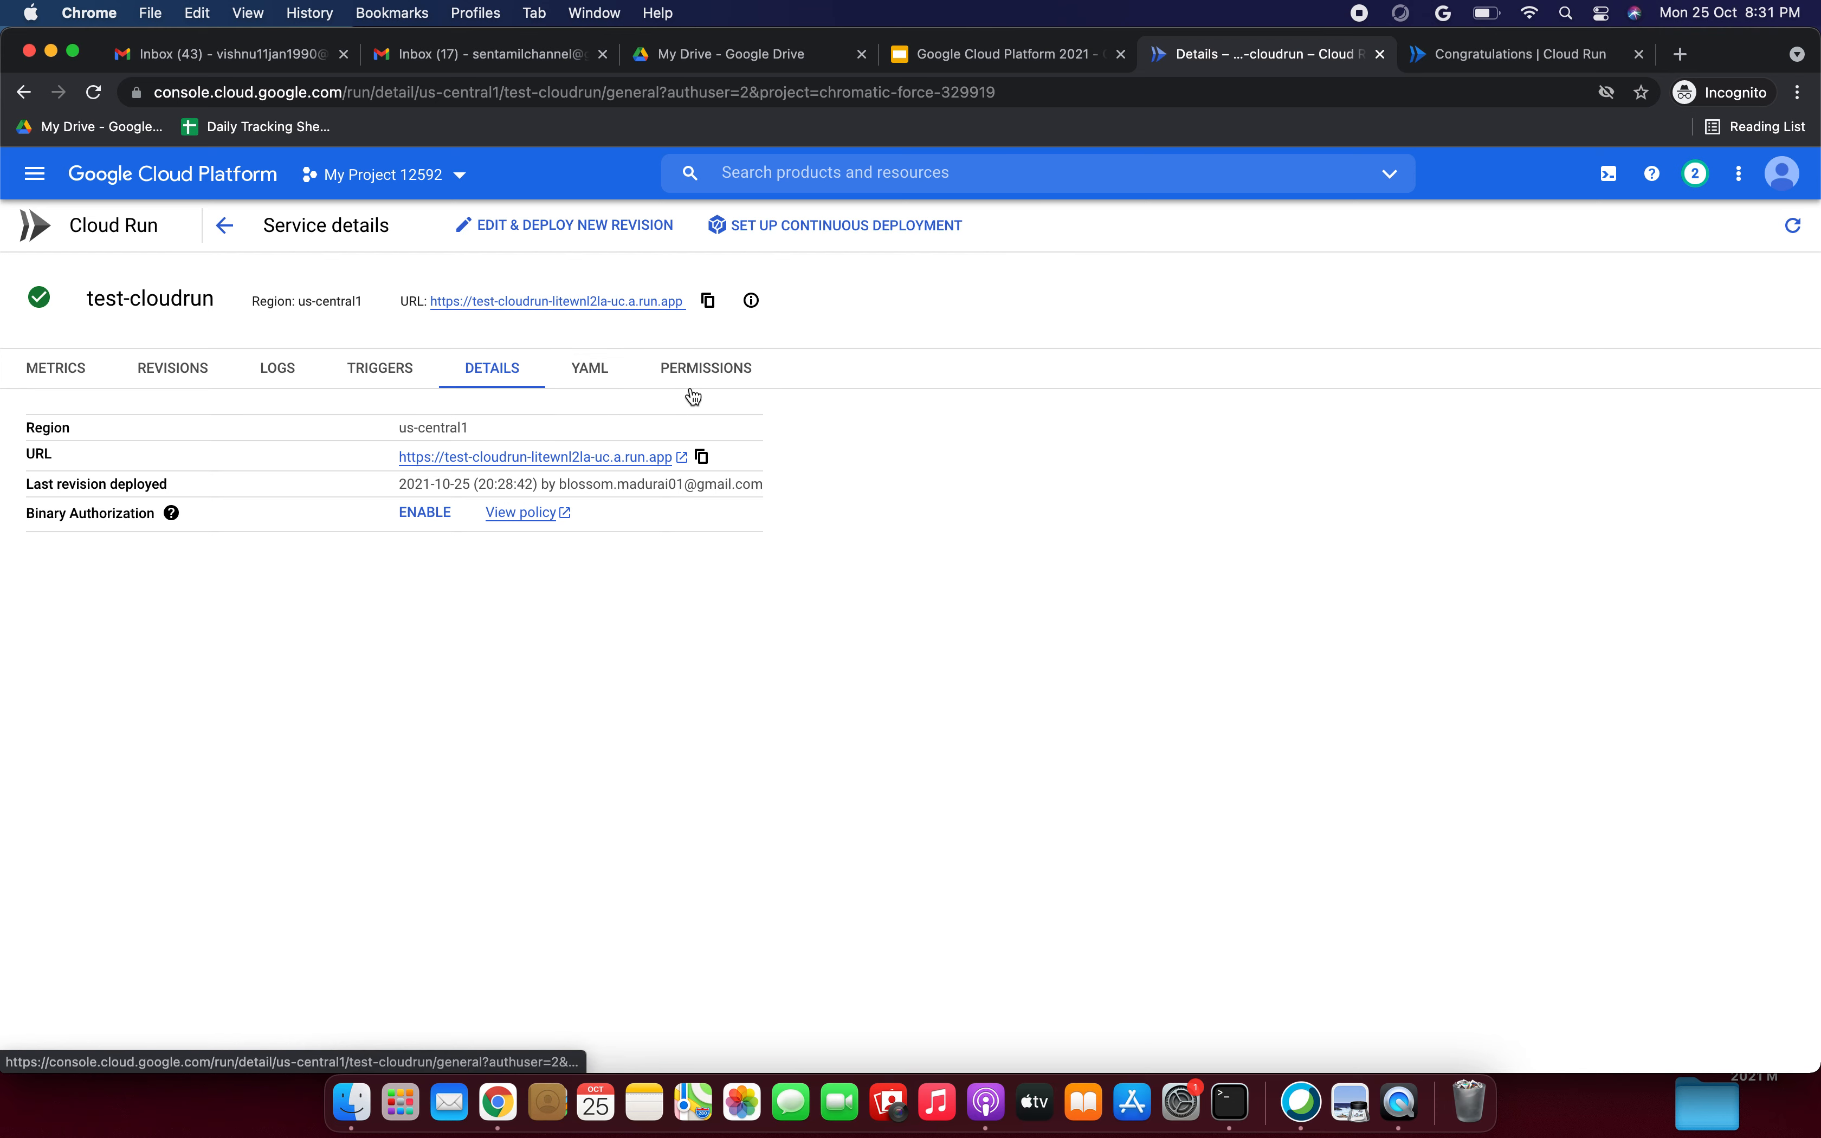
pyautogui.click(68, 369)
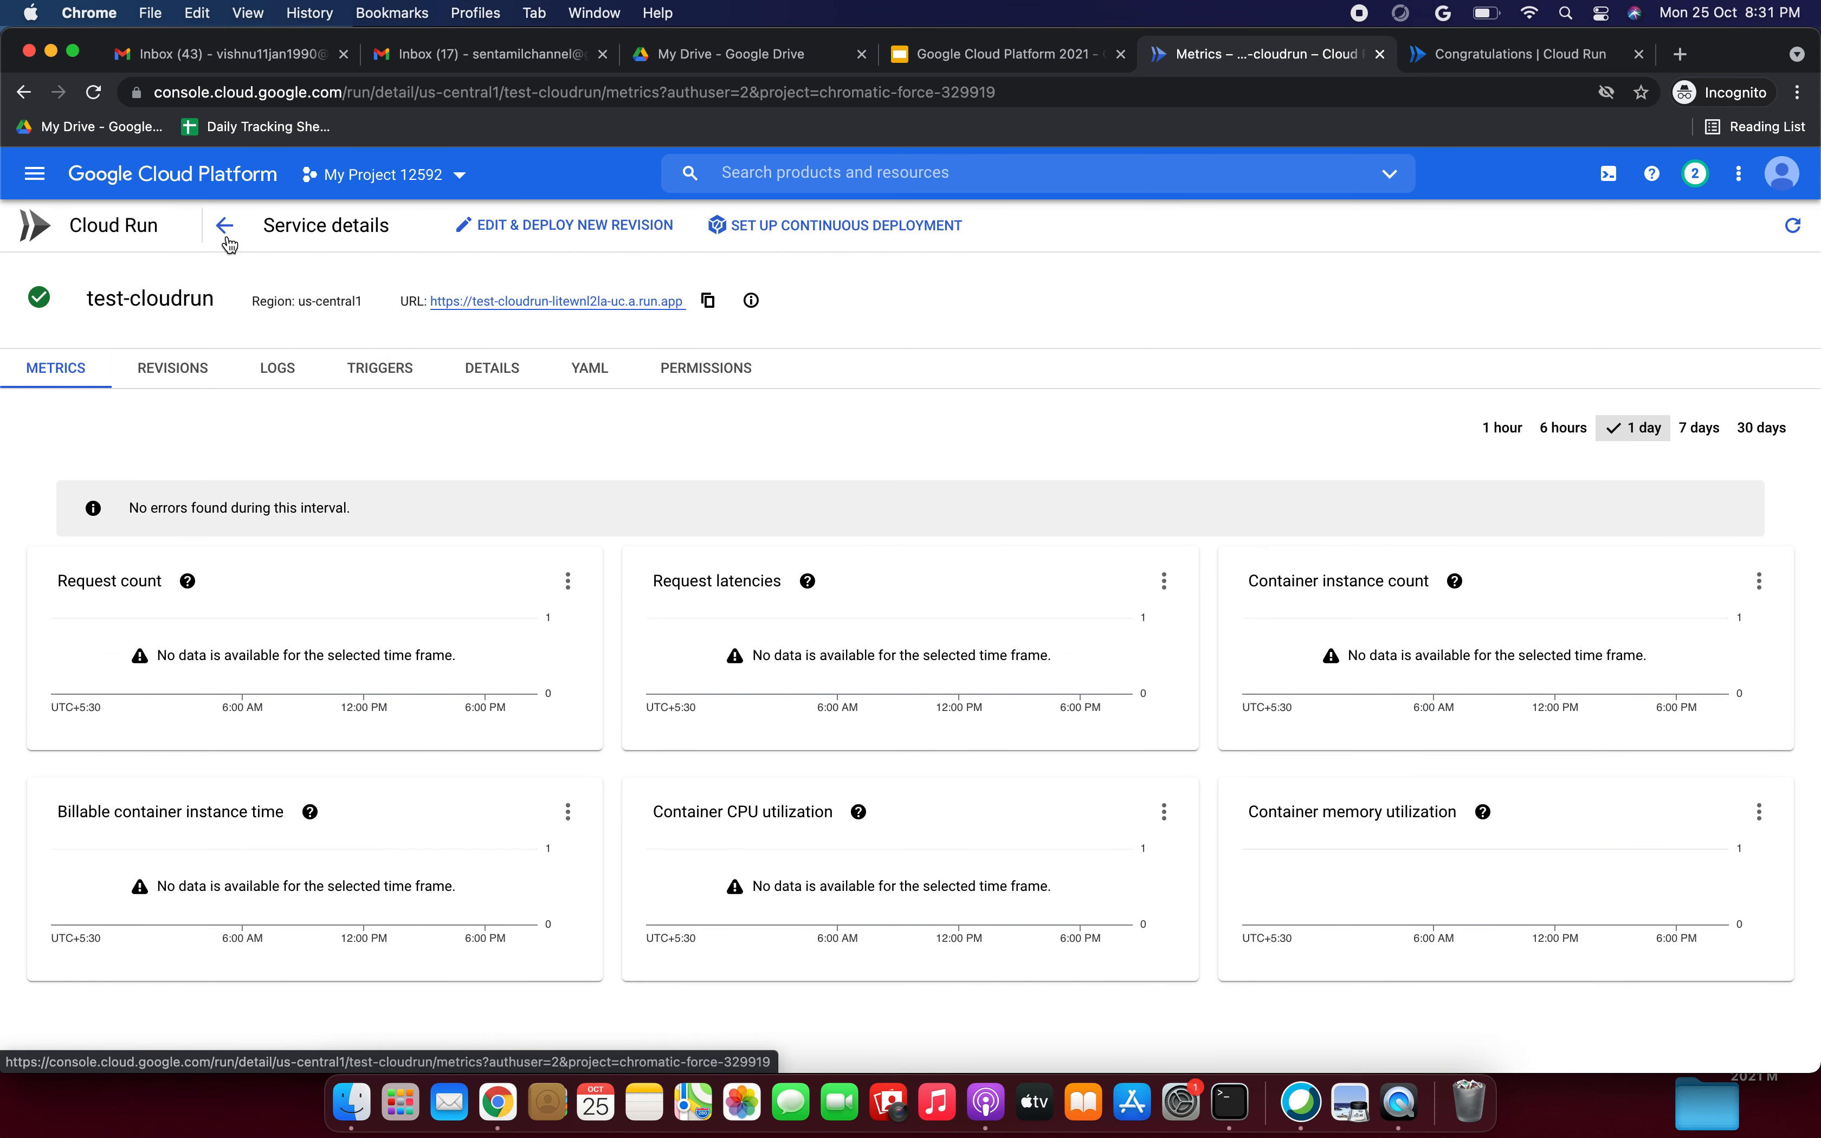
pyautogui.click(170, 373)
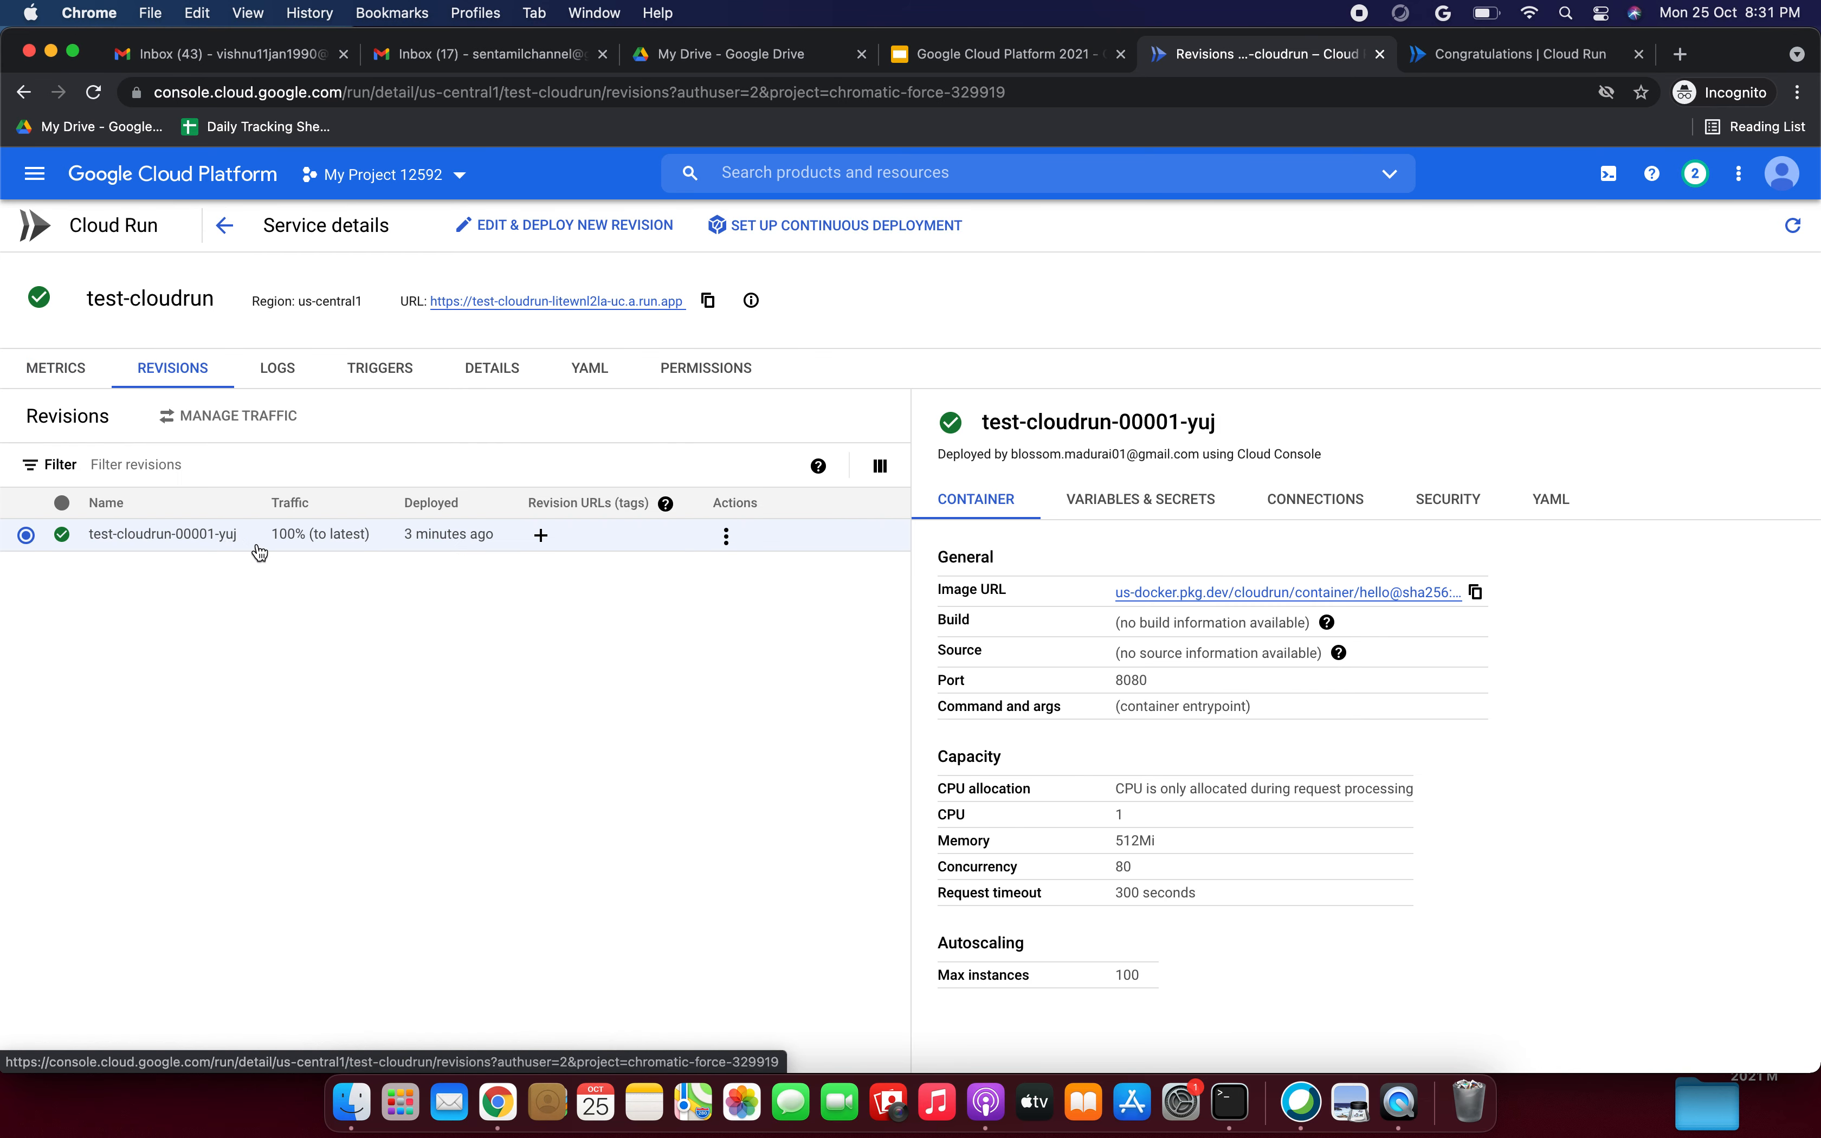
pyautogui.click(726, 536)
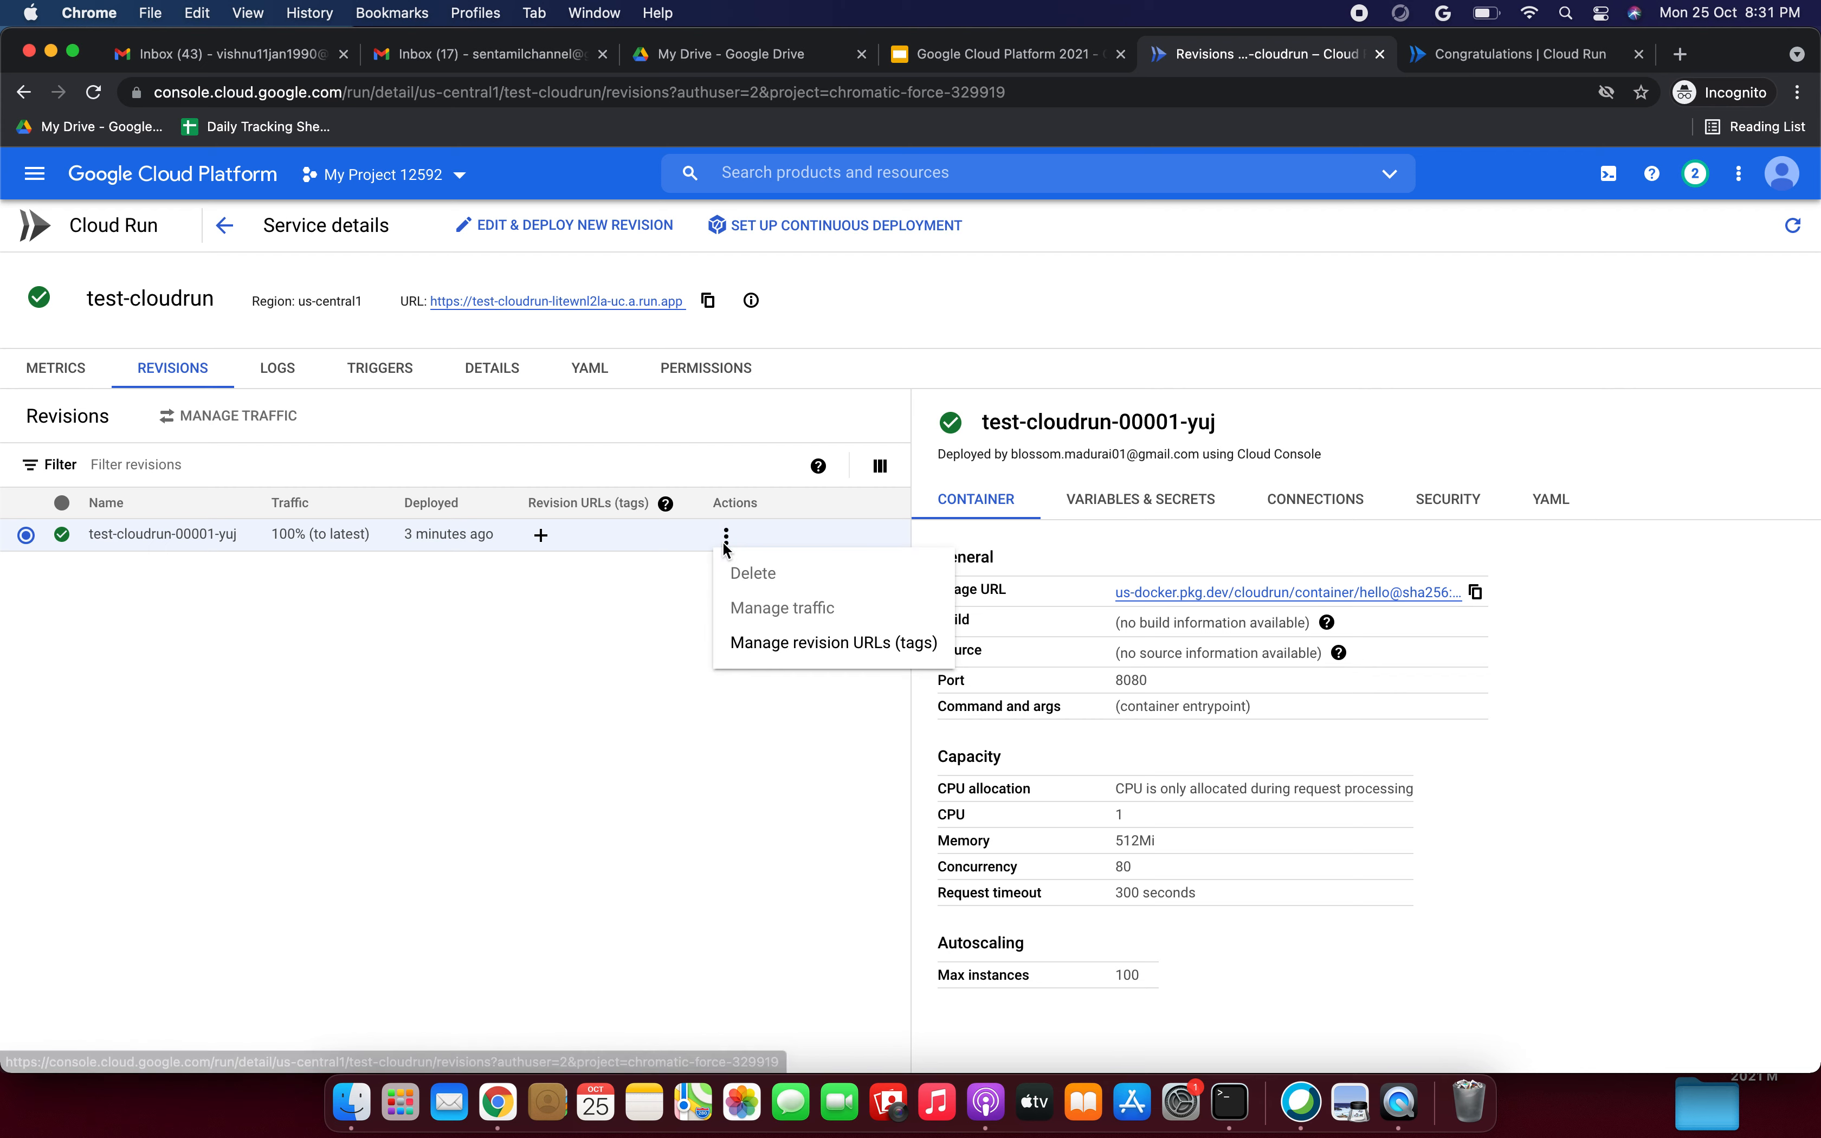
pyautogui.click(607, 640)
# Step: Go back to the Cloud Run services list and delete the test-cloudrun service
pyautogui.click(223, 226)
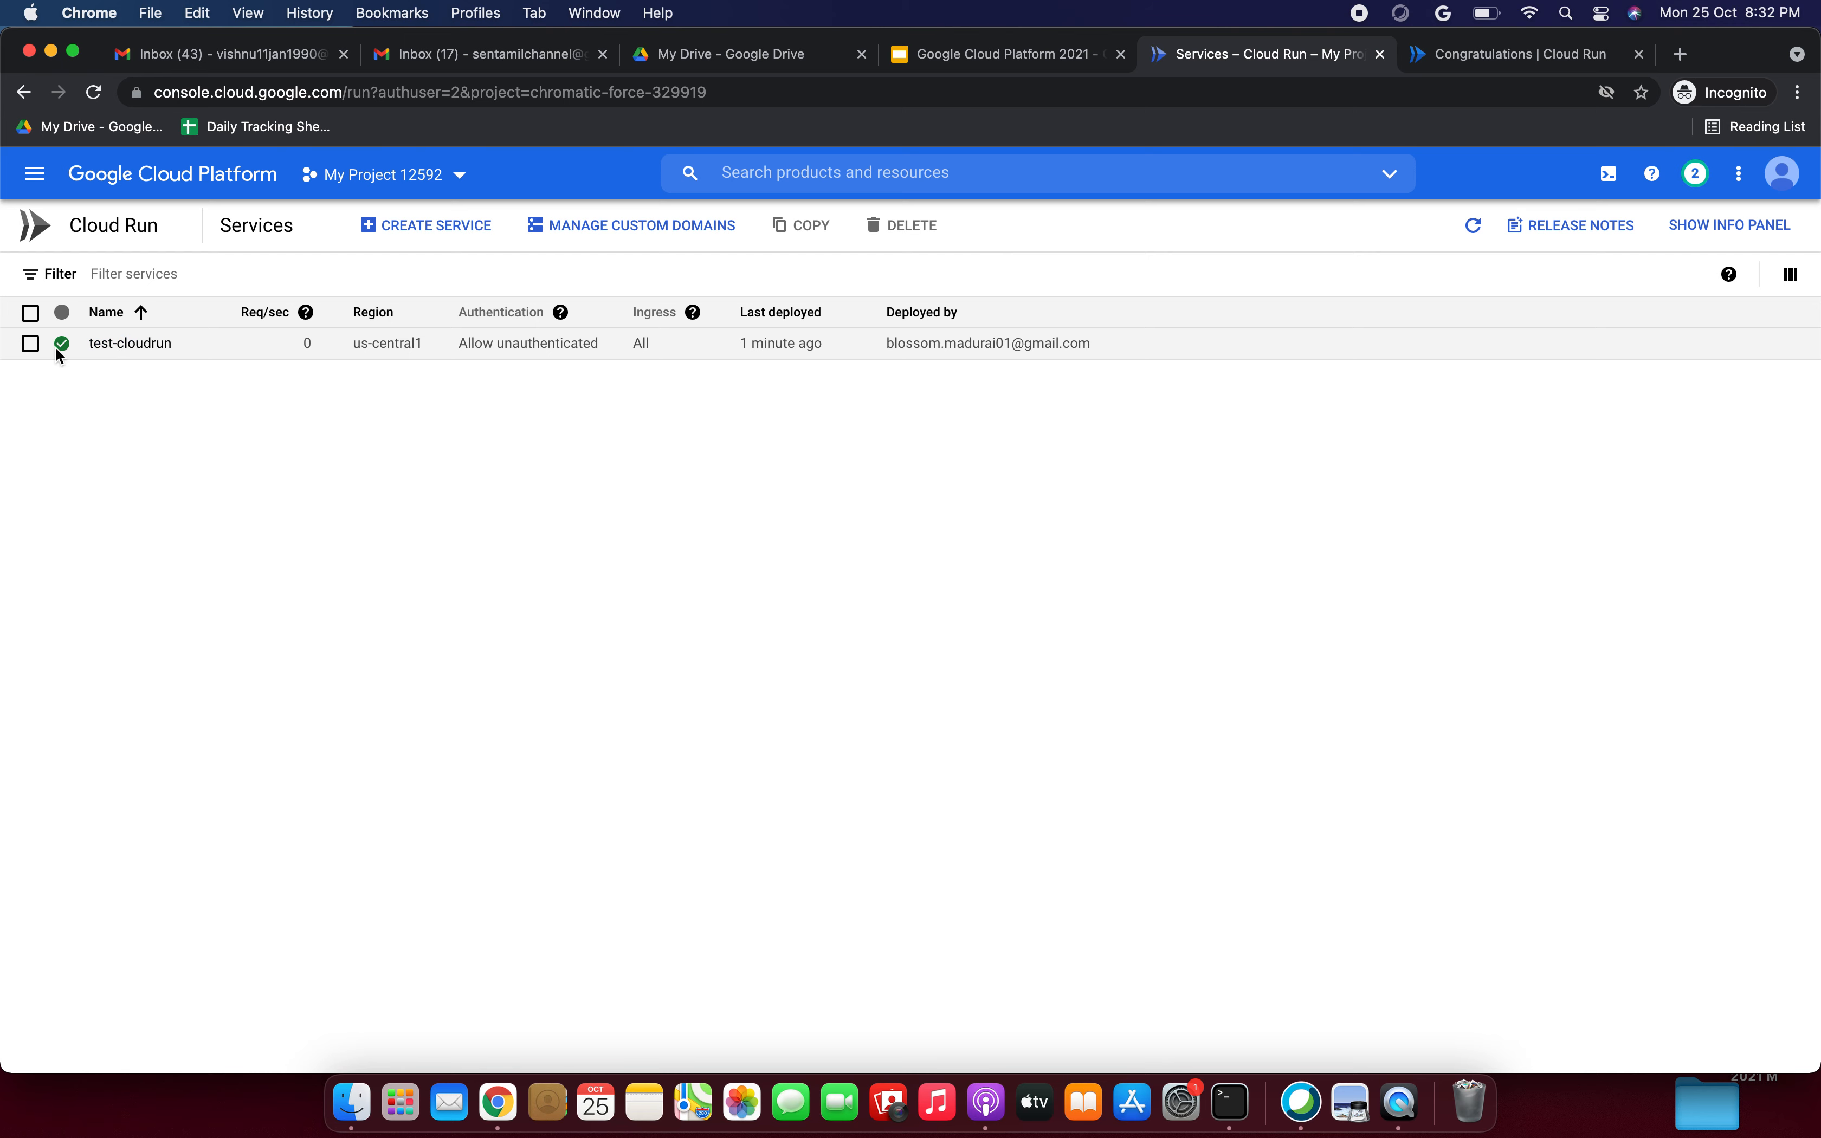
pyautogui.moveTo(62, 348)
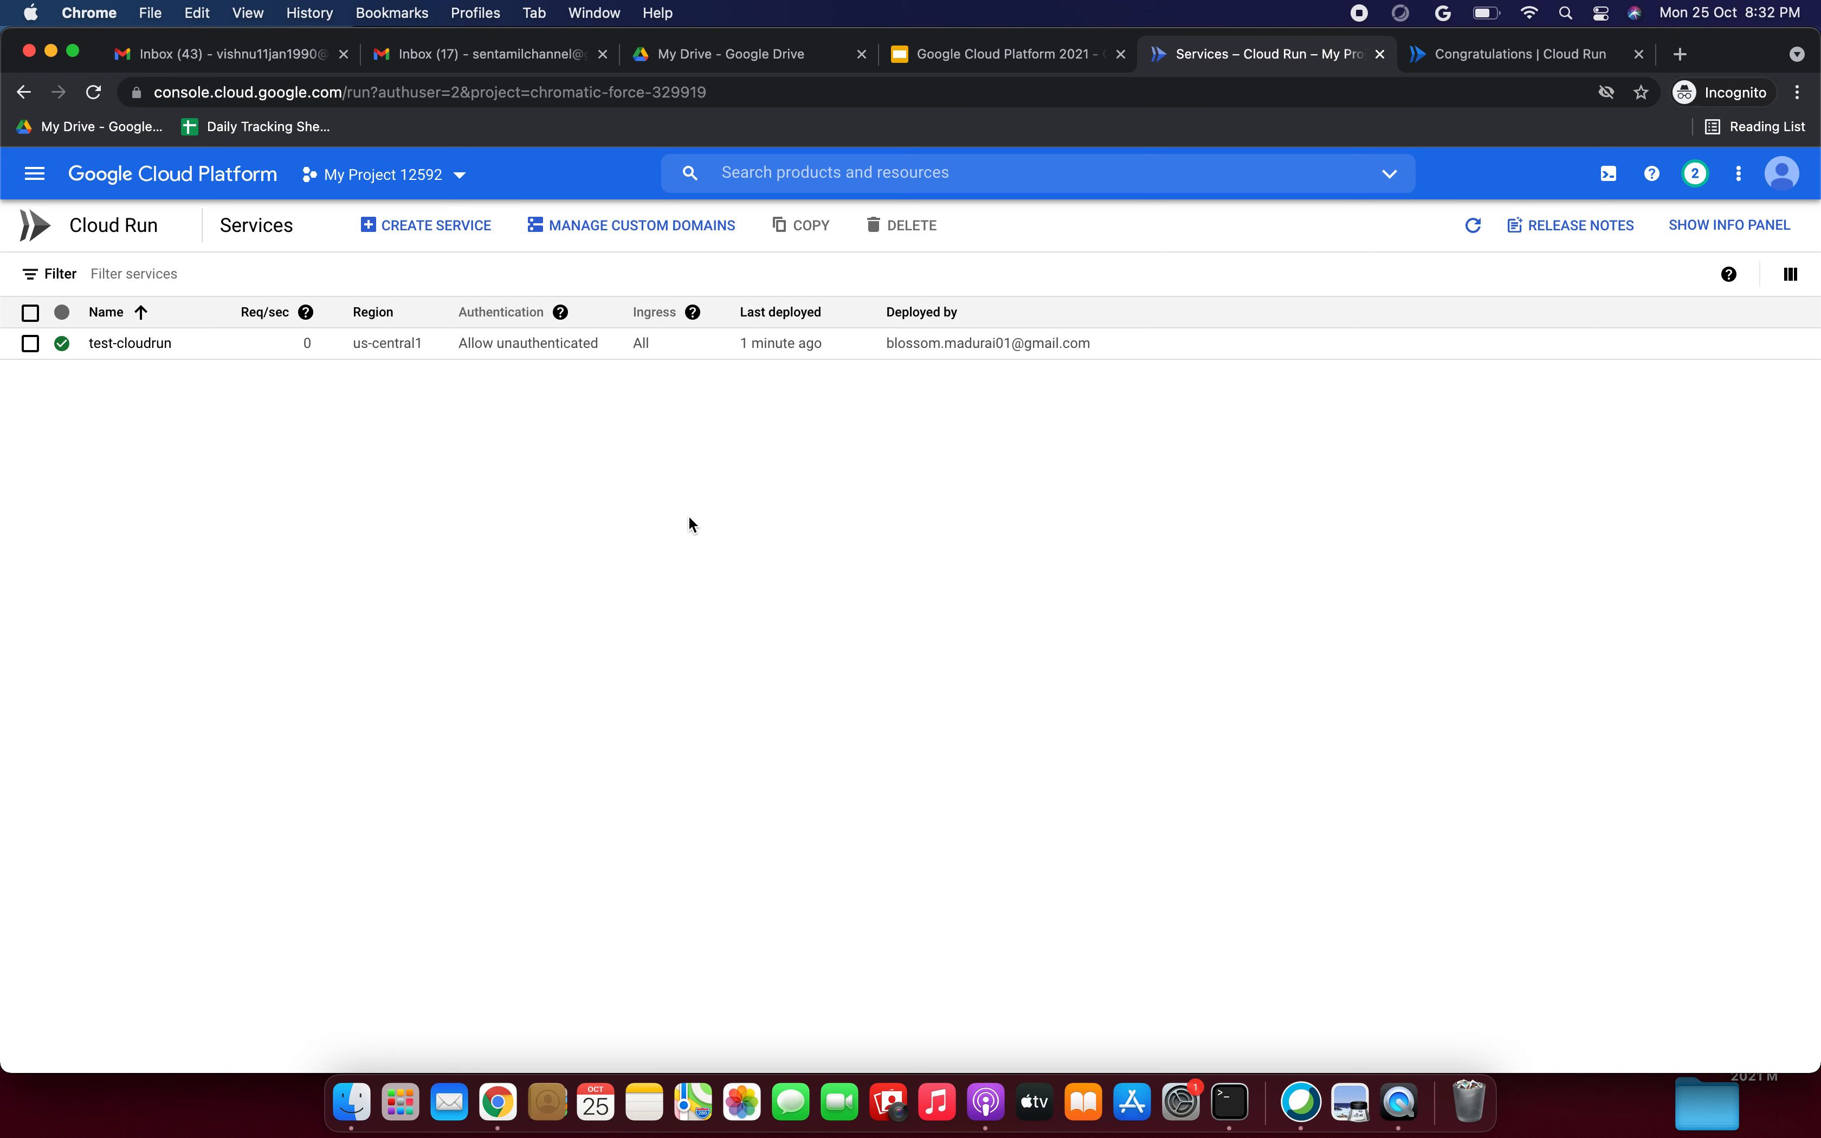
pyautogui.click(31, 345)
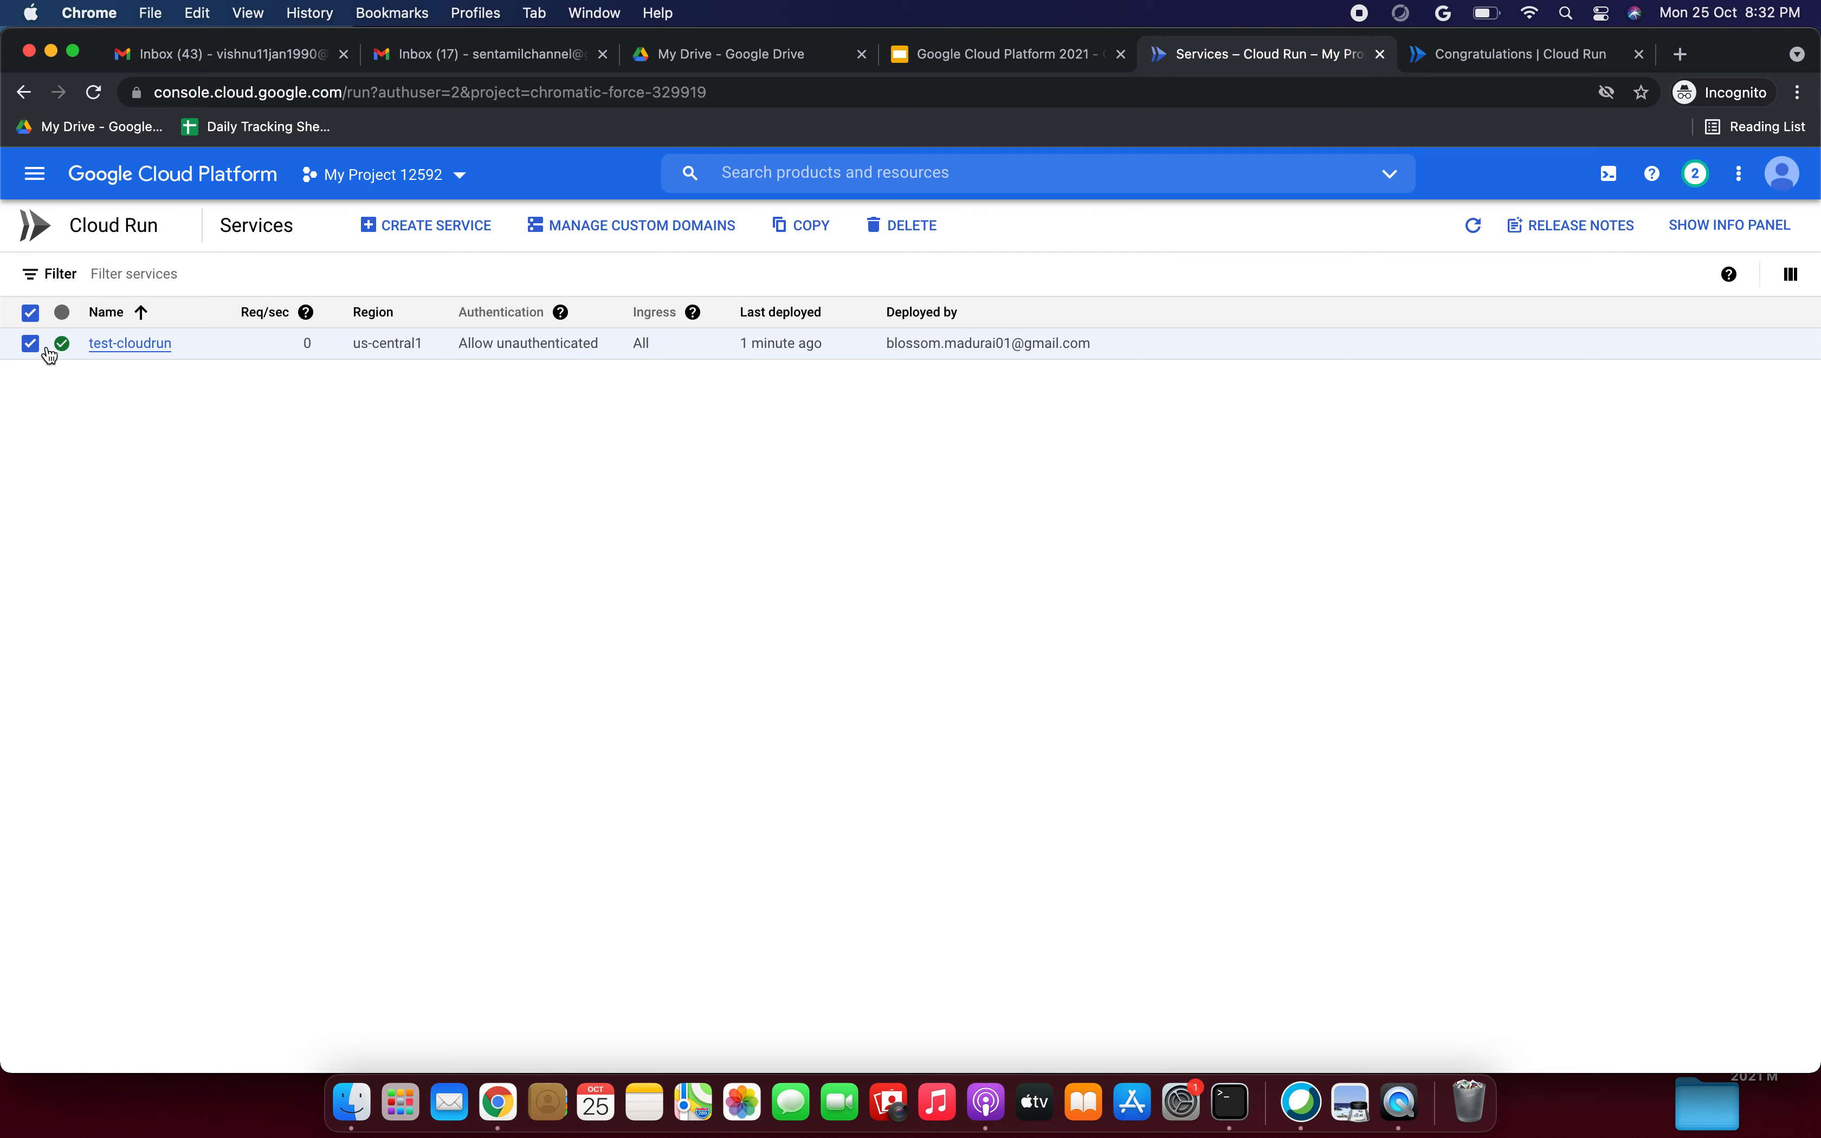
pyautogui.click(914, 226)
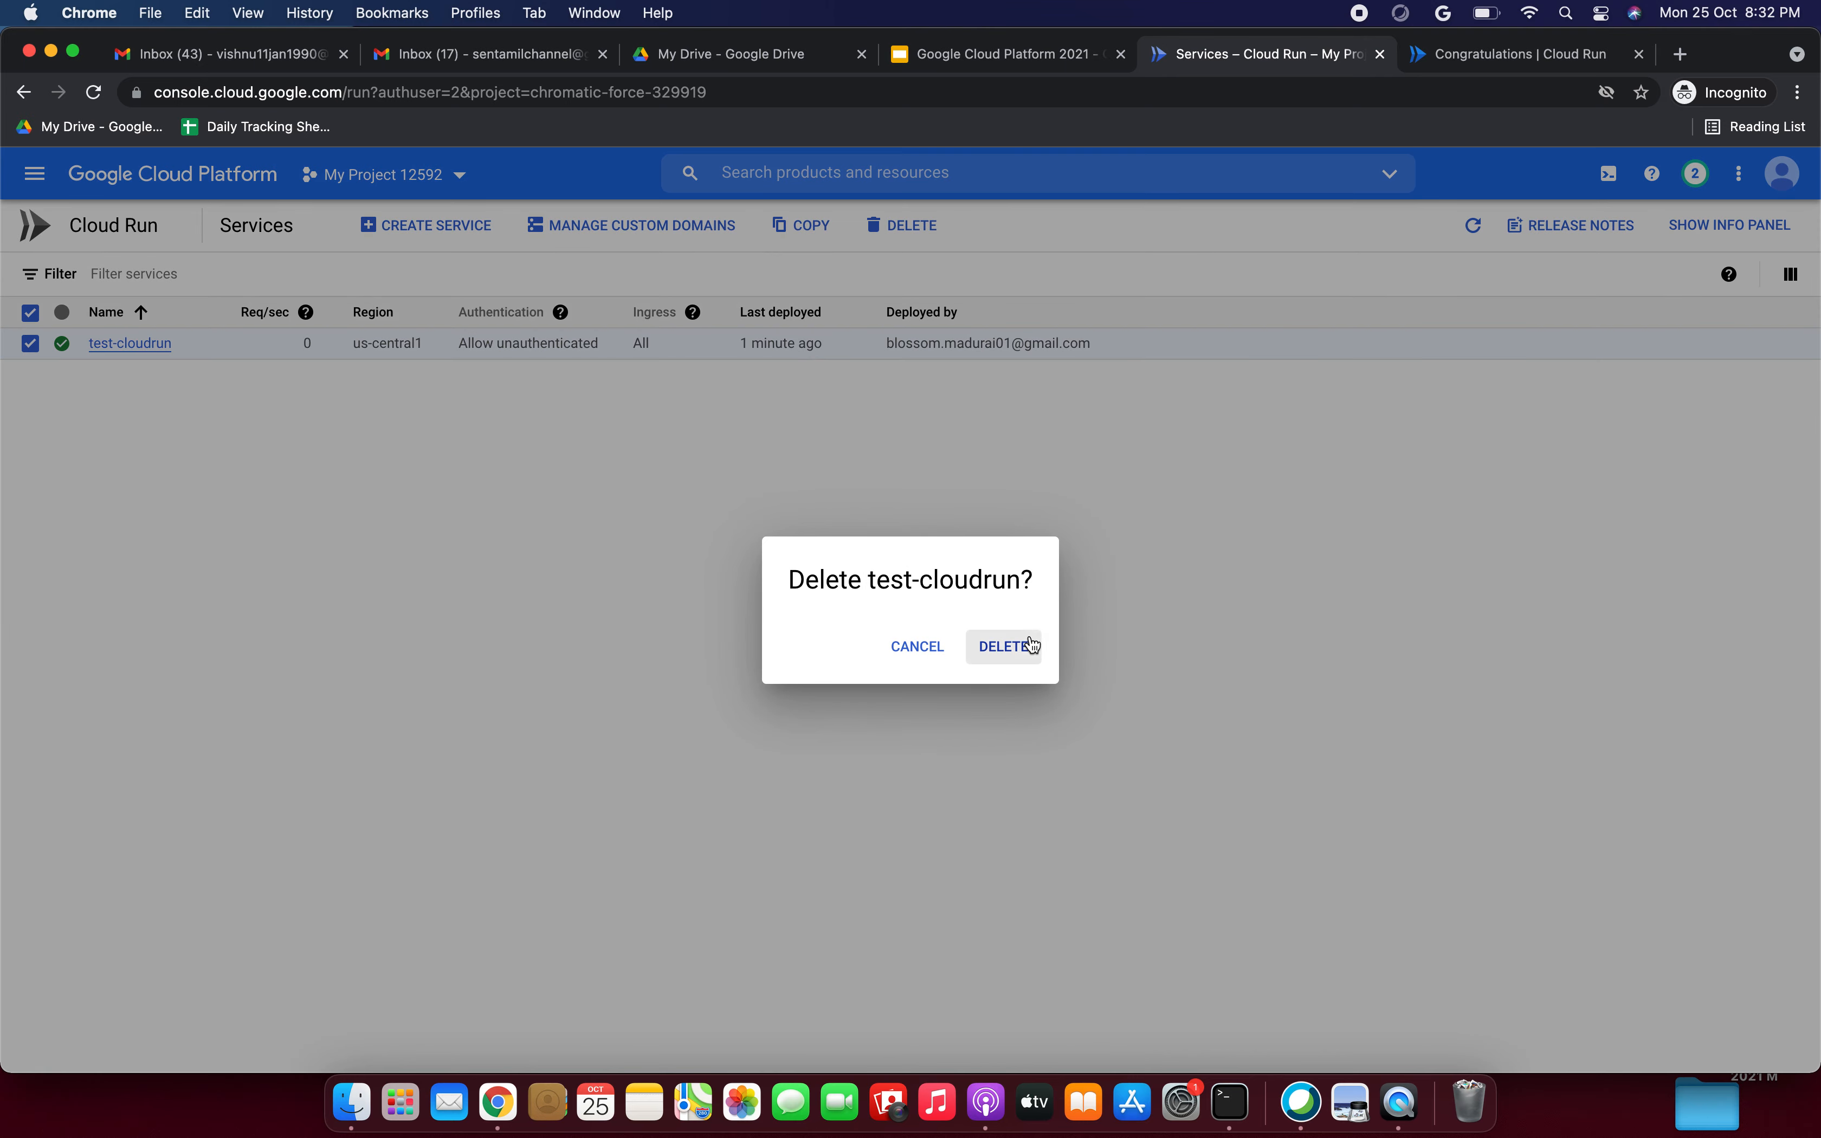
pyautogui.click(1008, 647)
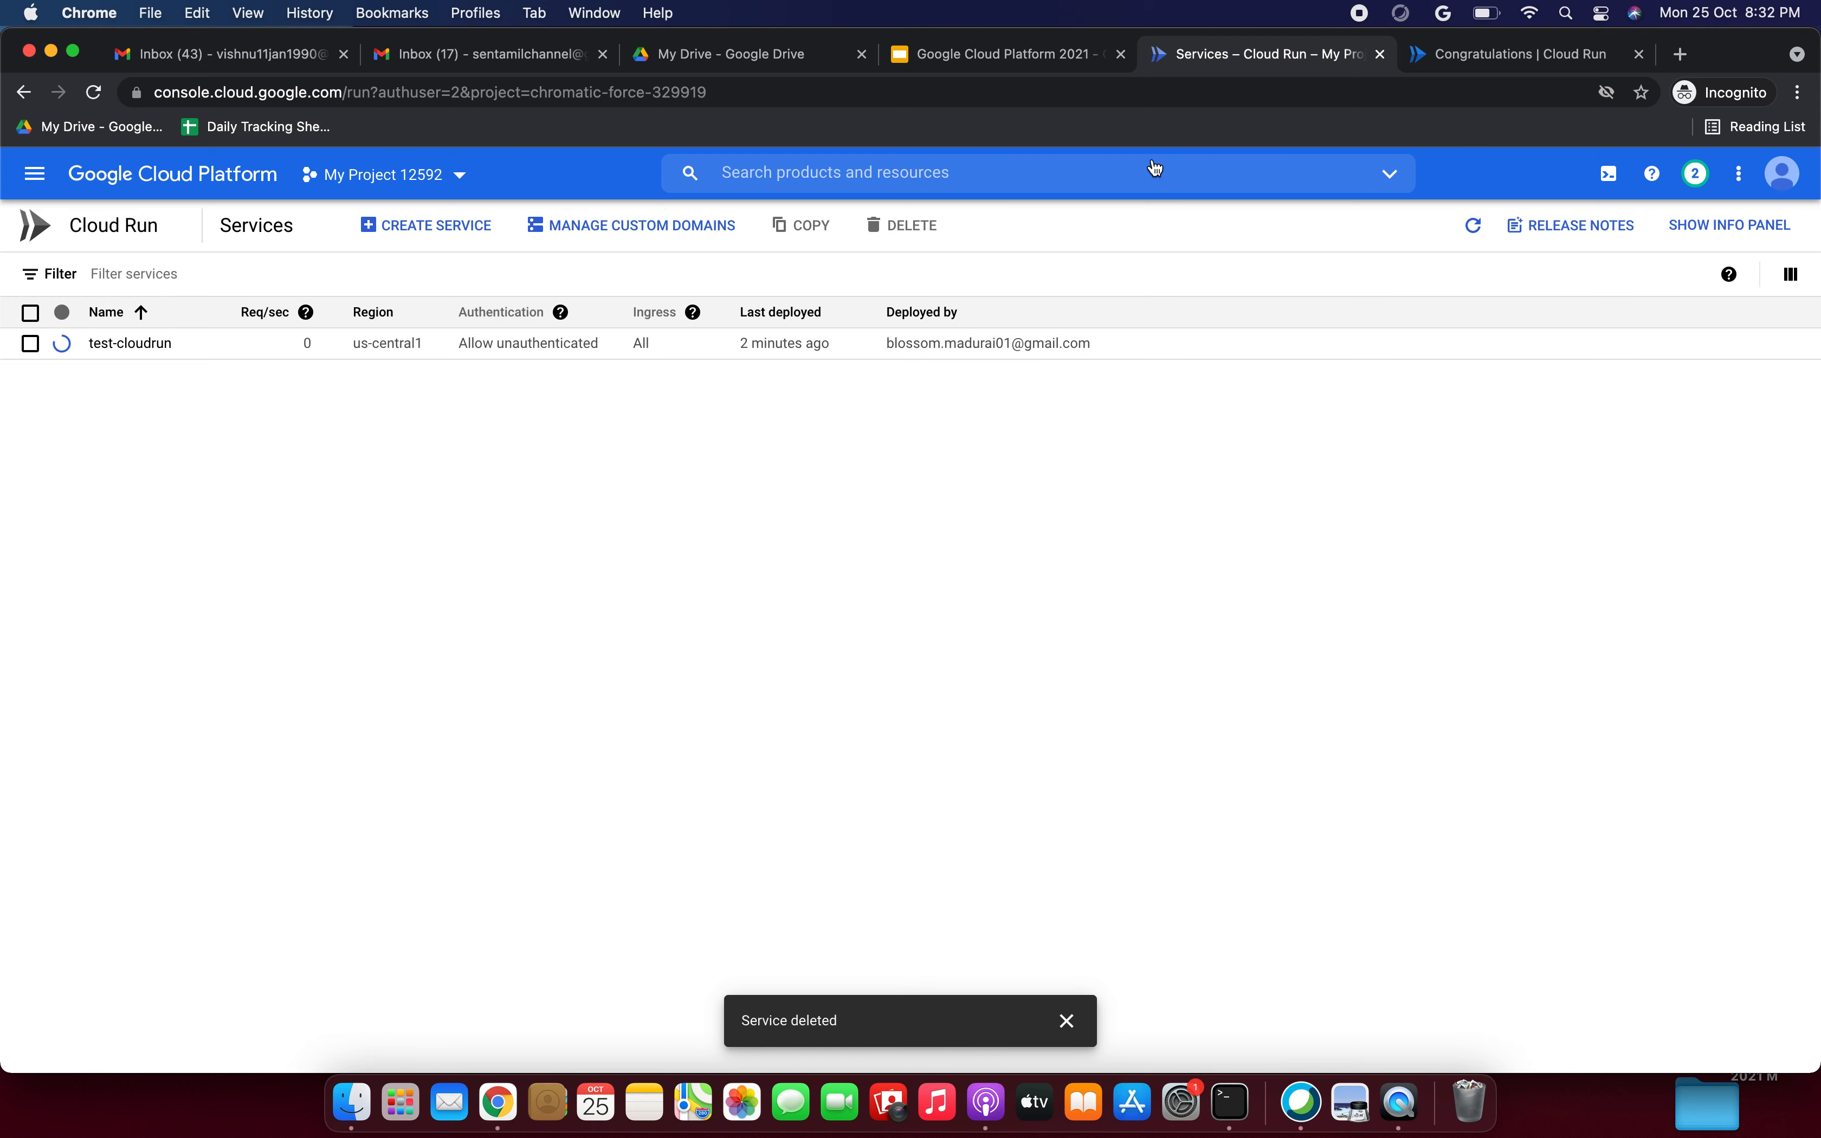
# Step: Reload the deleted service's public page to check whether its URL still responds
pyautogui.click(1460, 60)
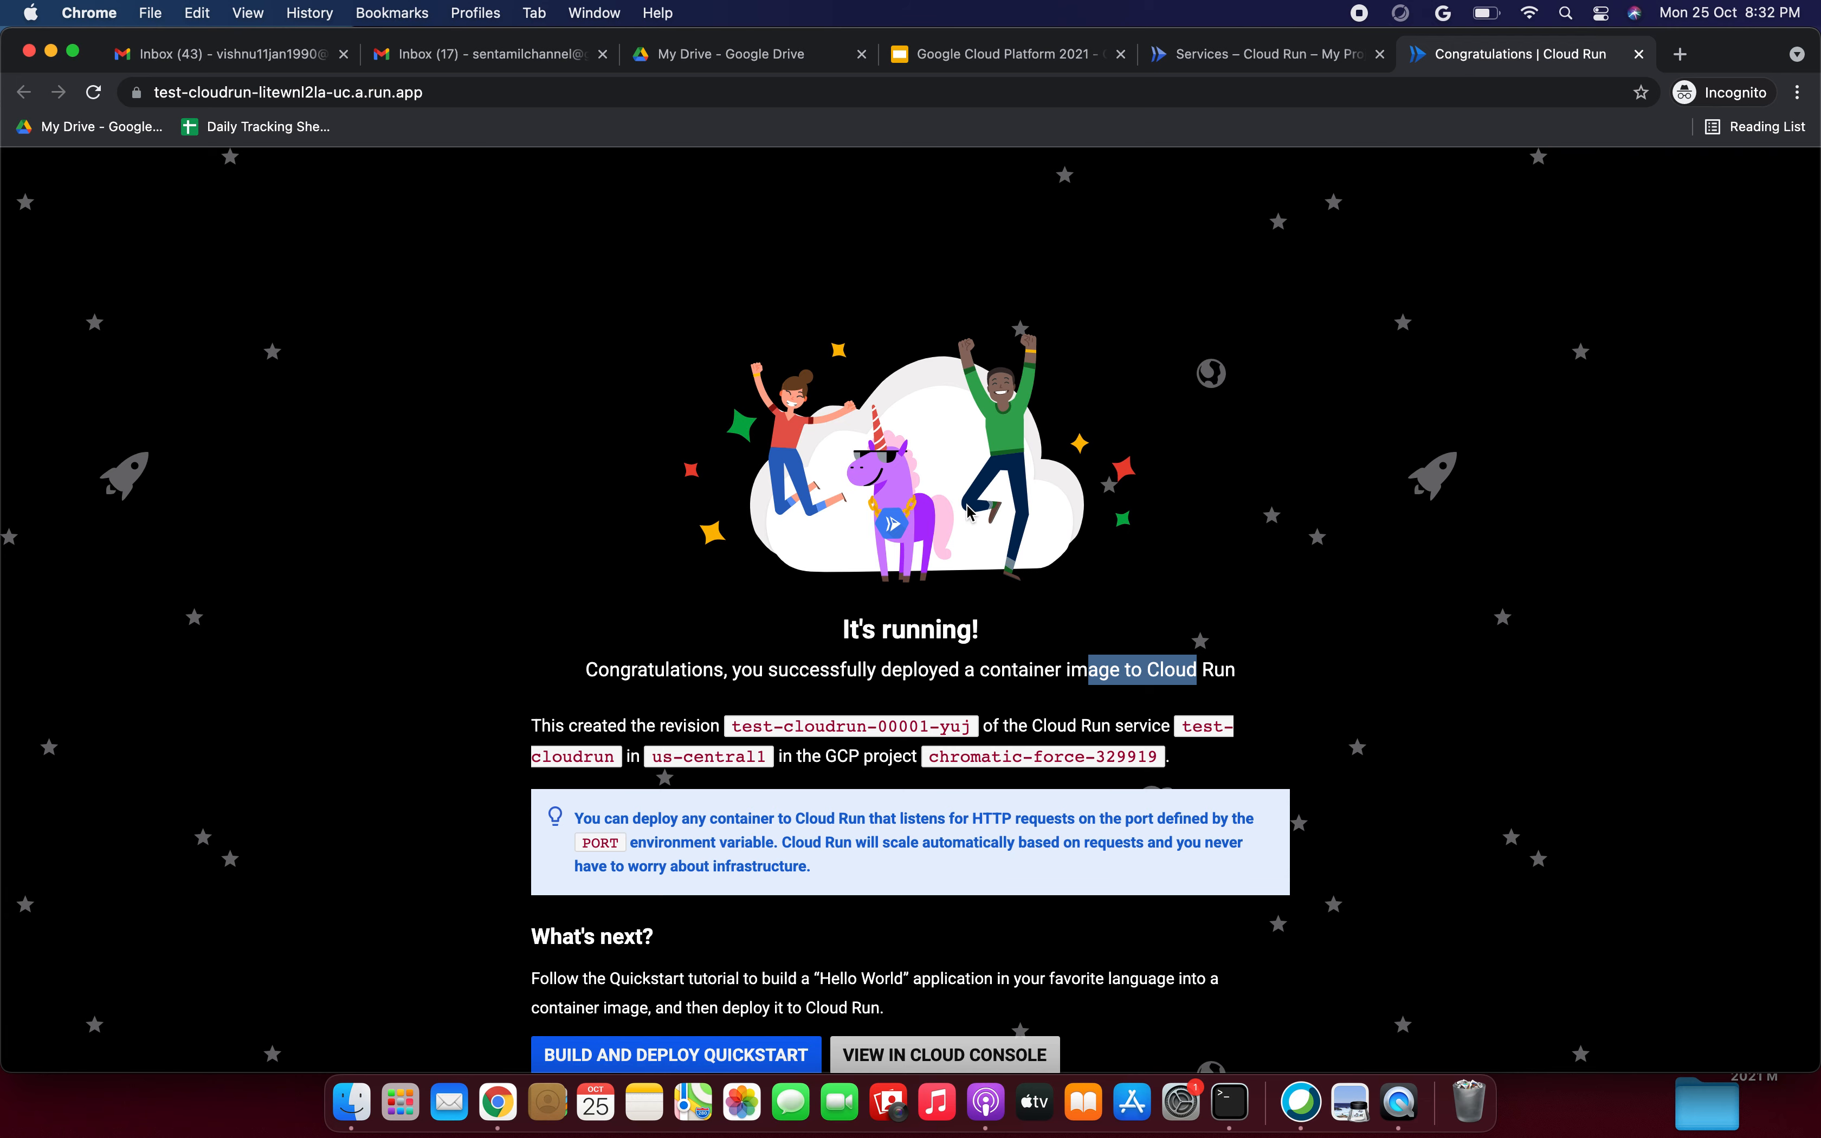
pyautogui.click(1234, 55)
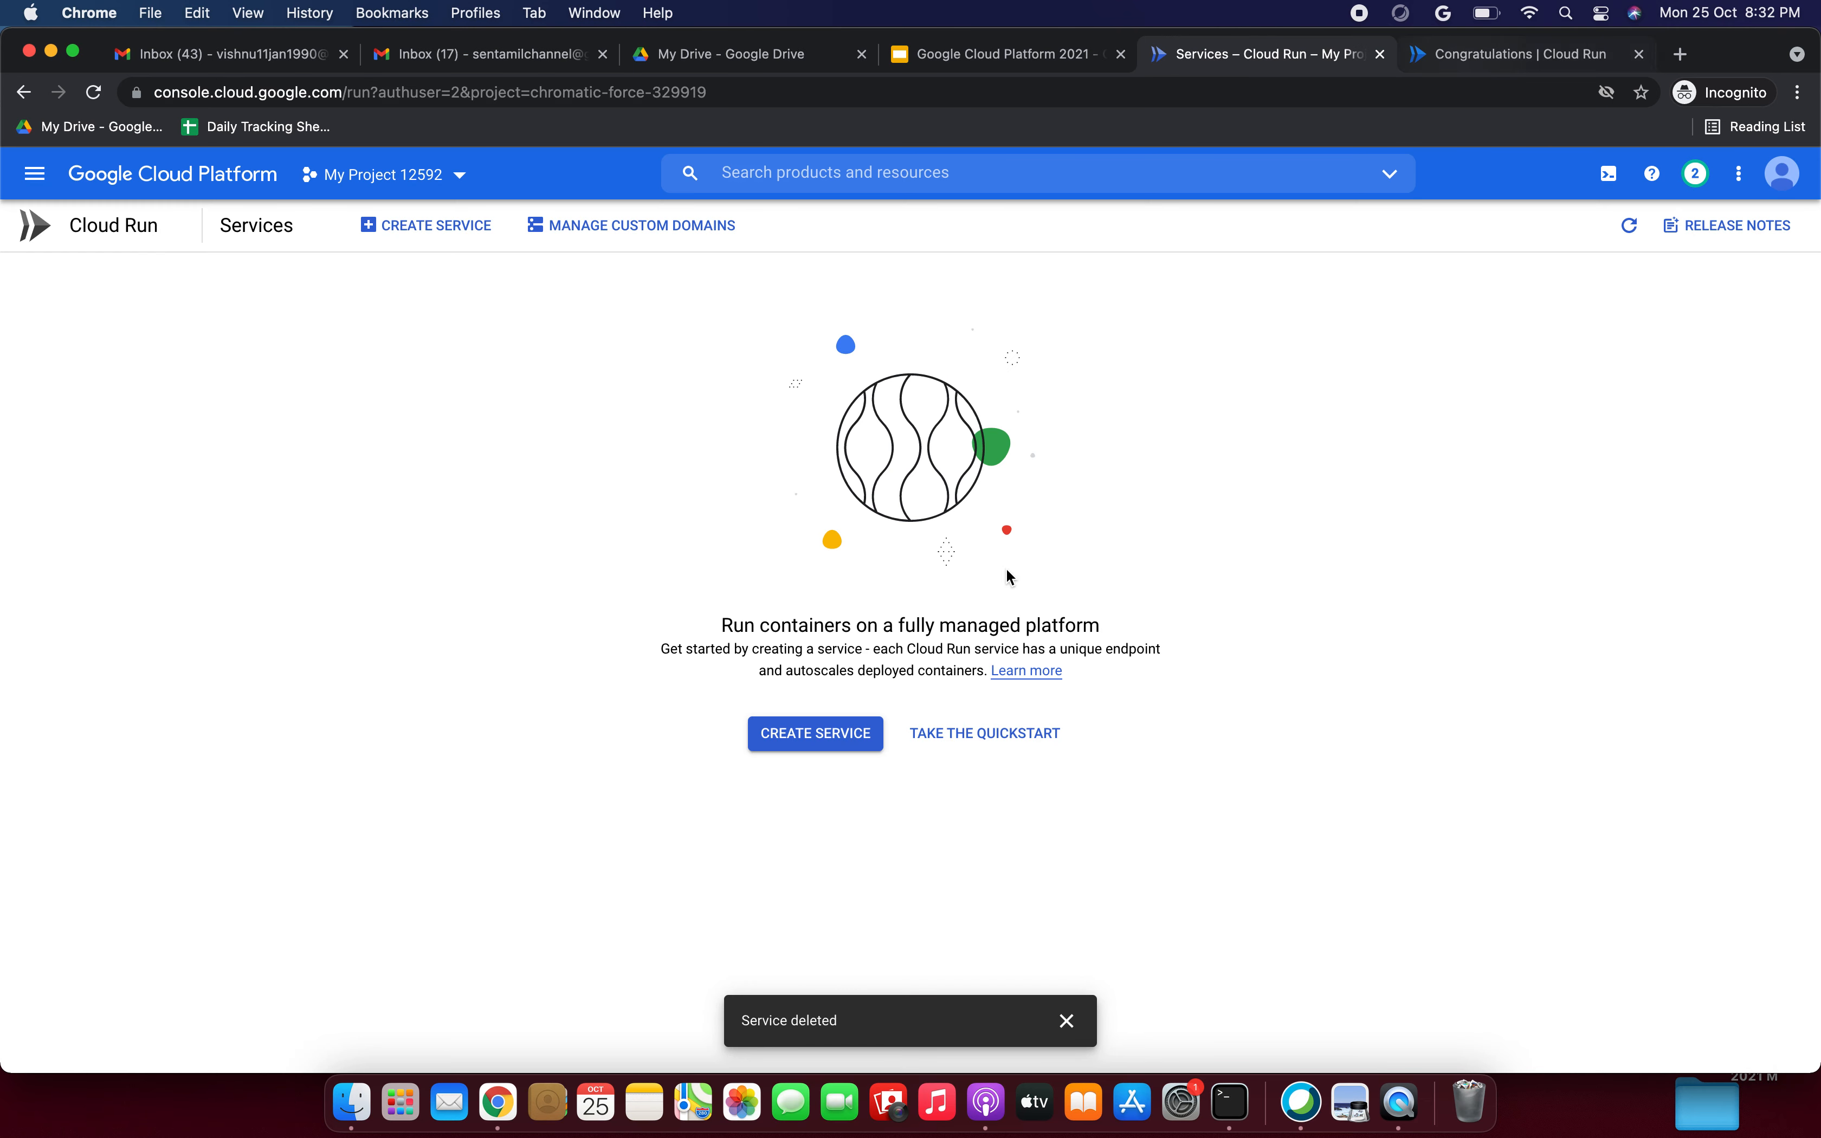
pyautogui.click(1455, 64)
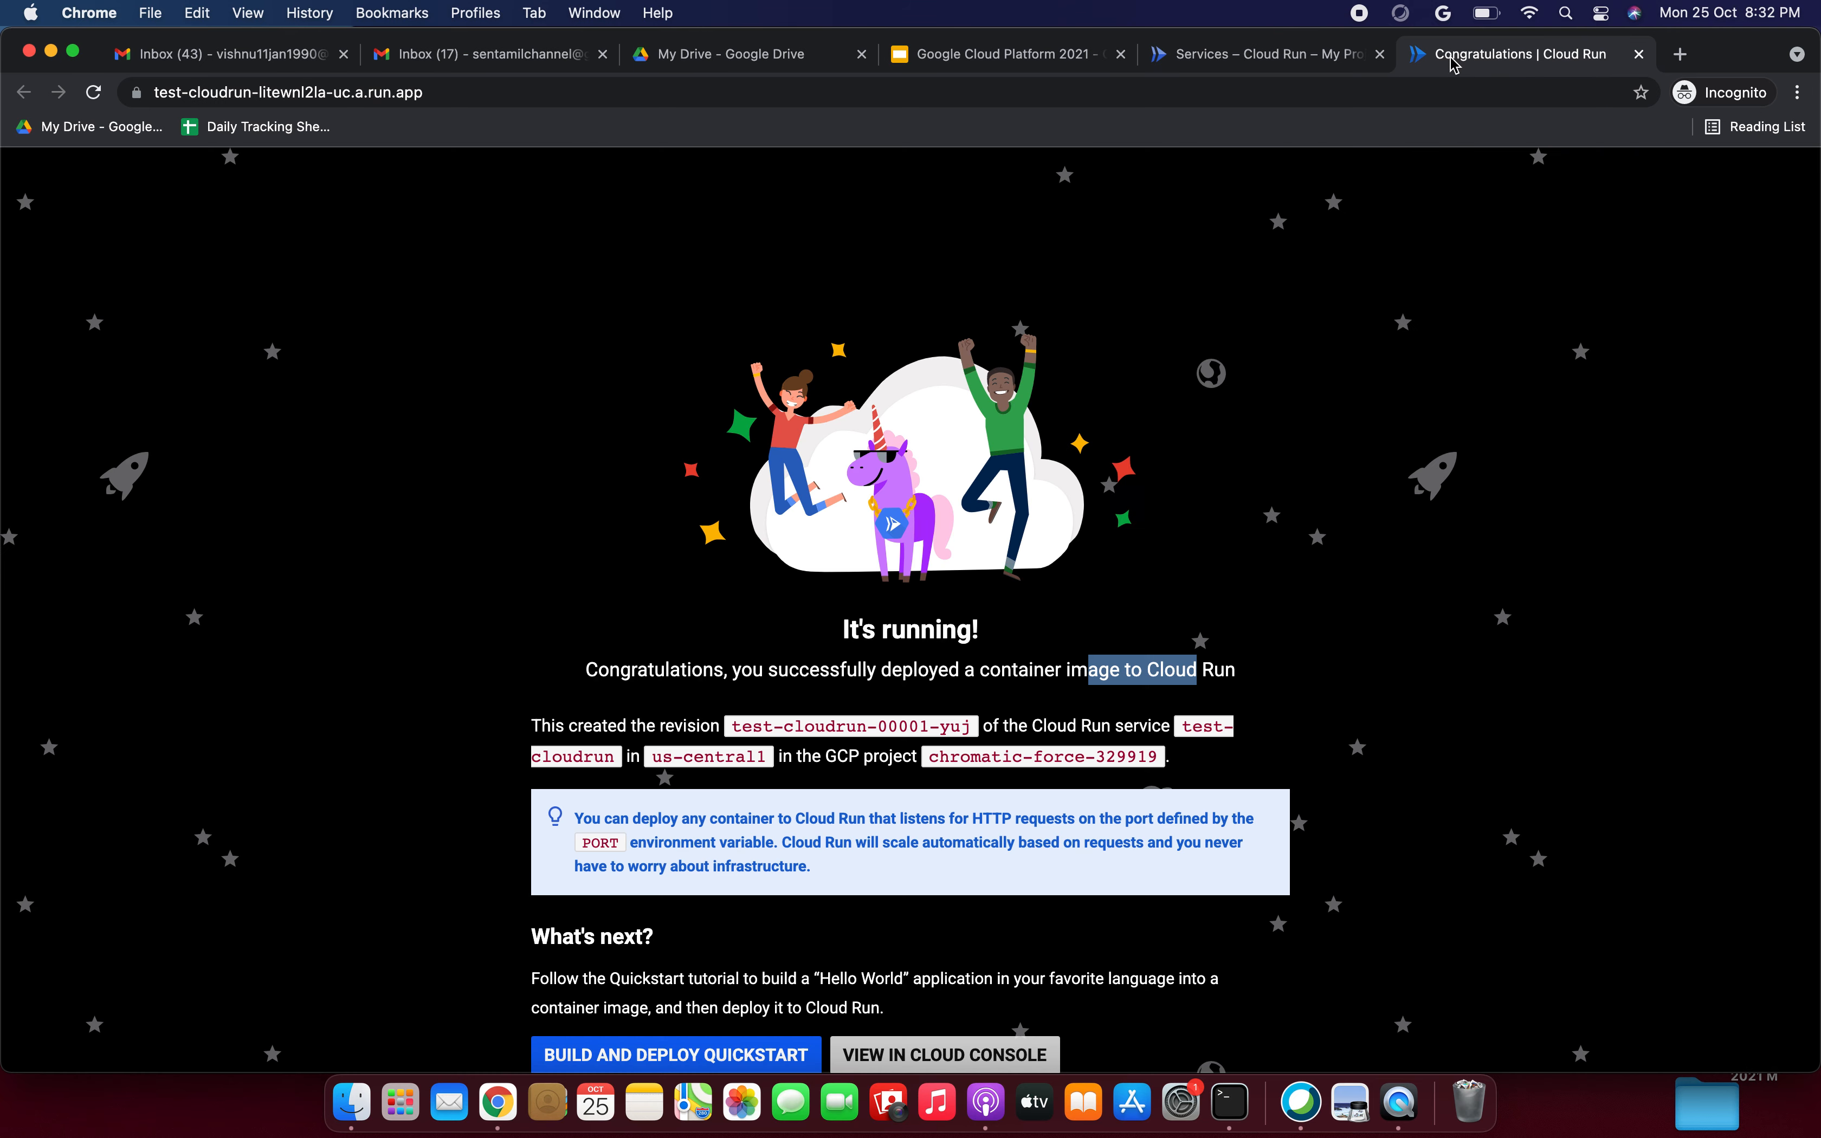
pyautogui.click(95, 92)
pyautogui.moveTo(588, 407); pyautogui.dragTo(729, 407)
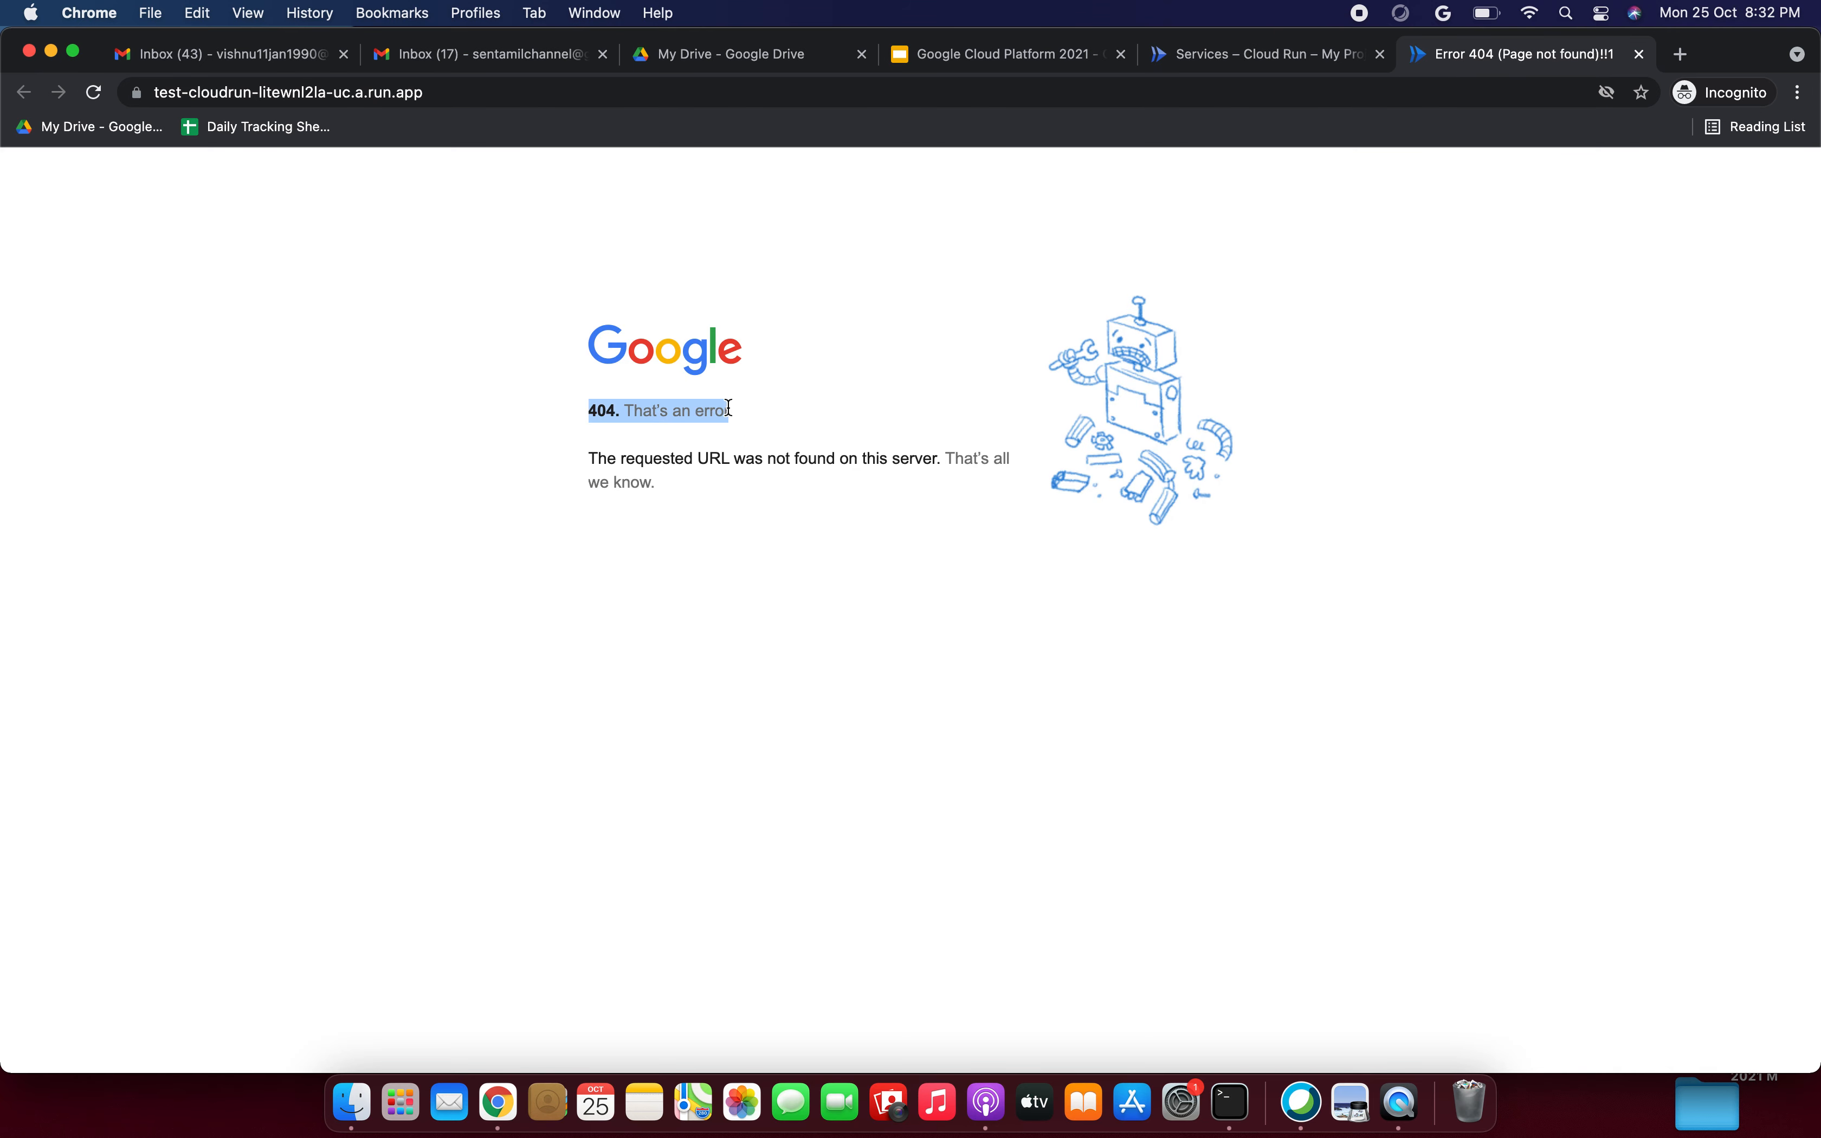
# Step: Return to the cloud console and open the Cloud Storage bucket browser
pyautogui.click(1240, 65)
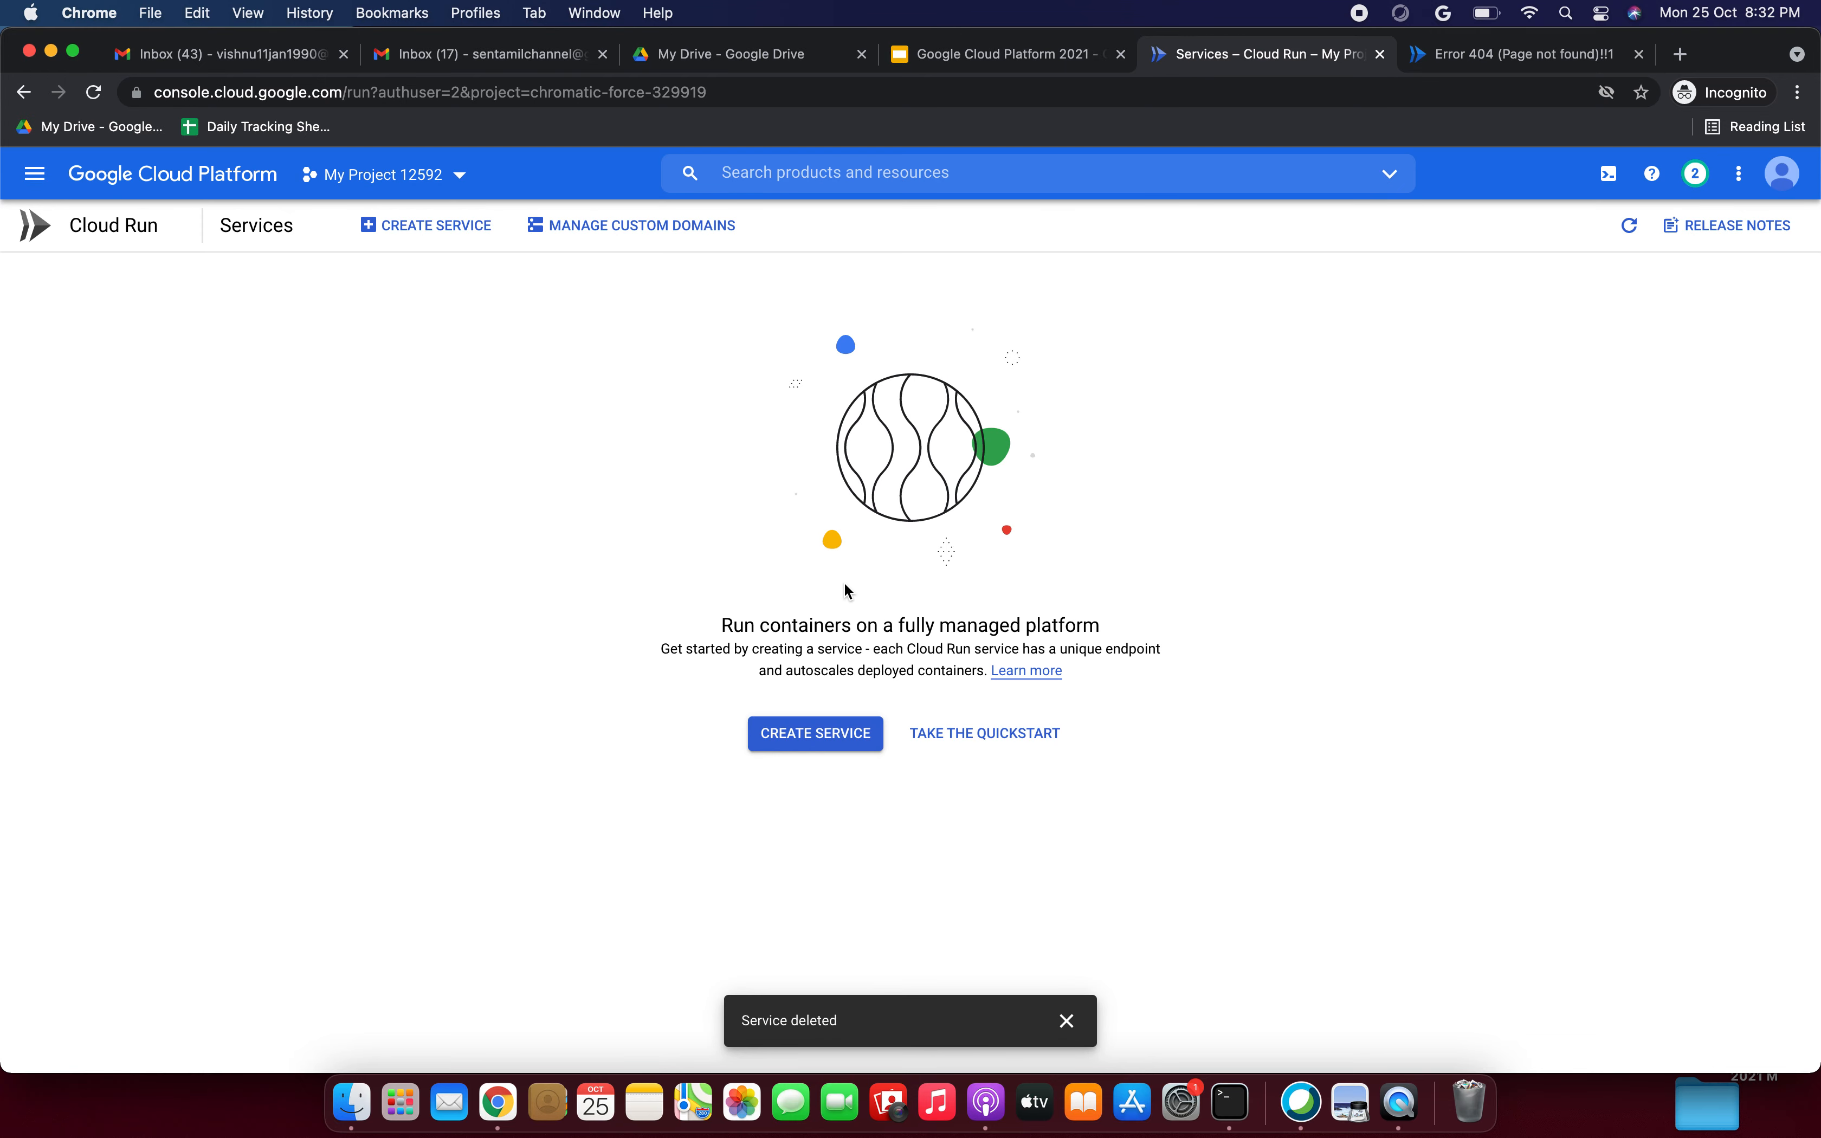
pyautogui.click(35, 174)
pyautogui.moveTo(124, 539)
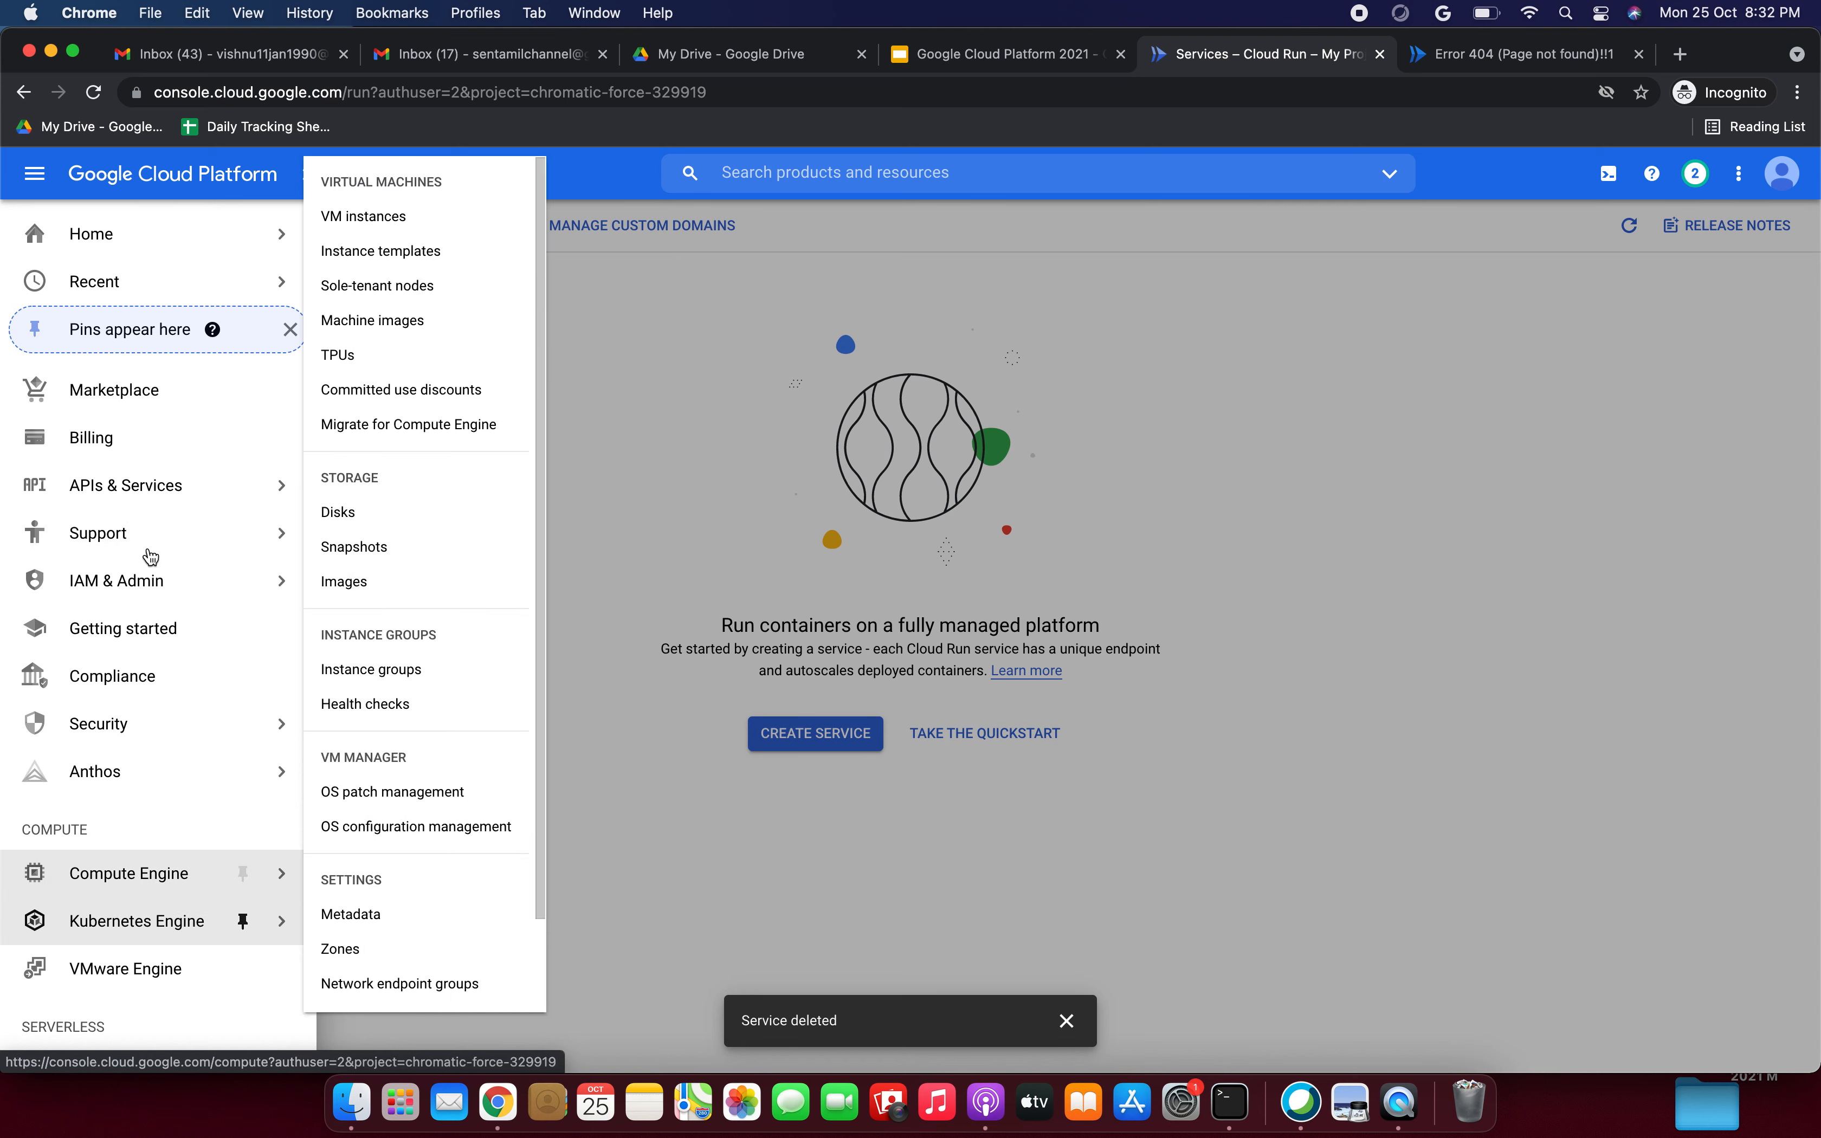
pyautogui.scroll(-5, 139, 836)
pyautogui.scroll(-8, 140, 836)
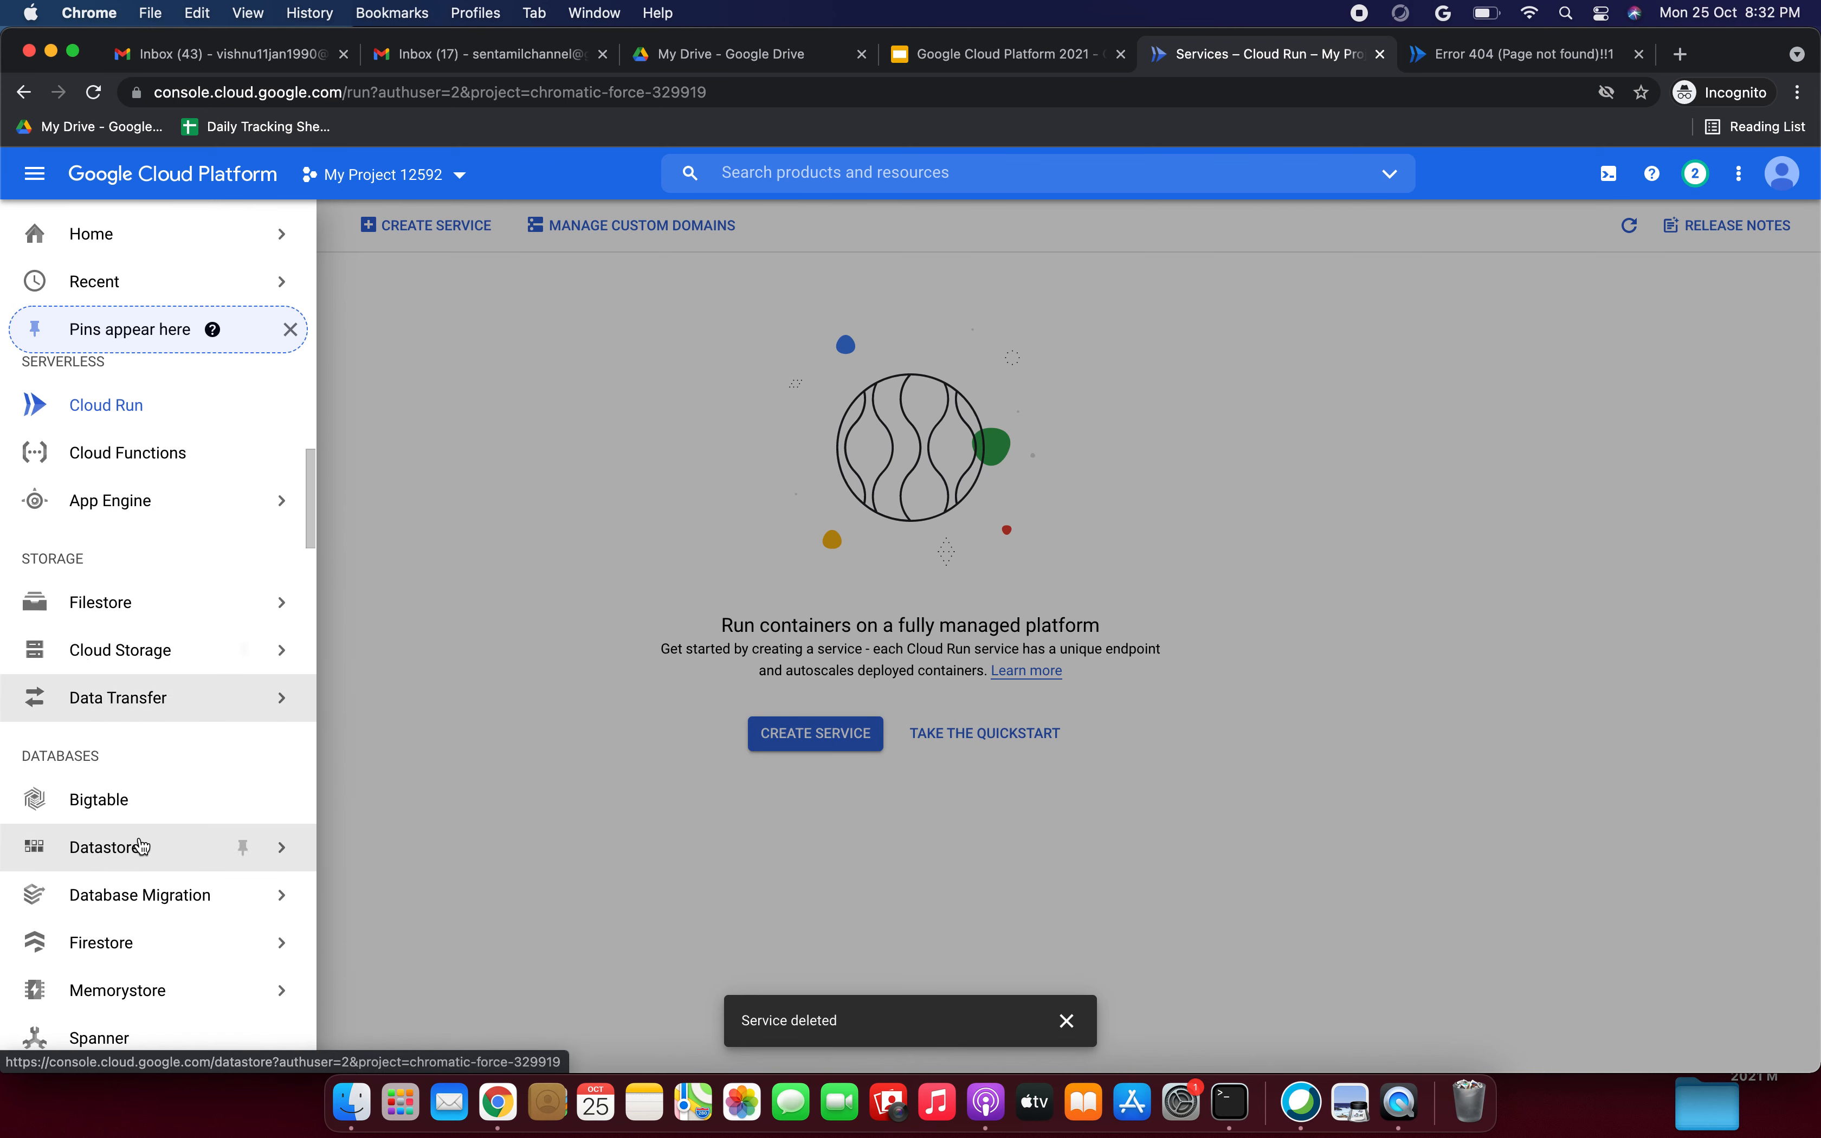
pyautogui.click(120, 650)
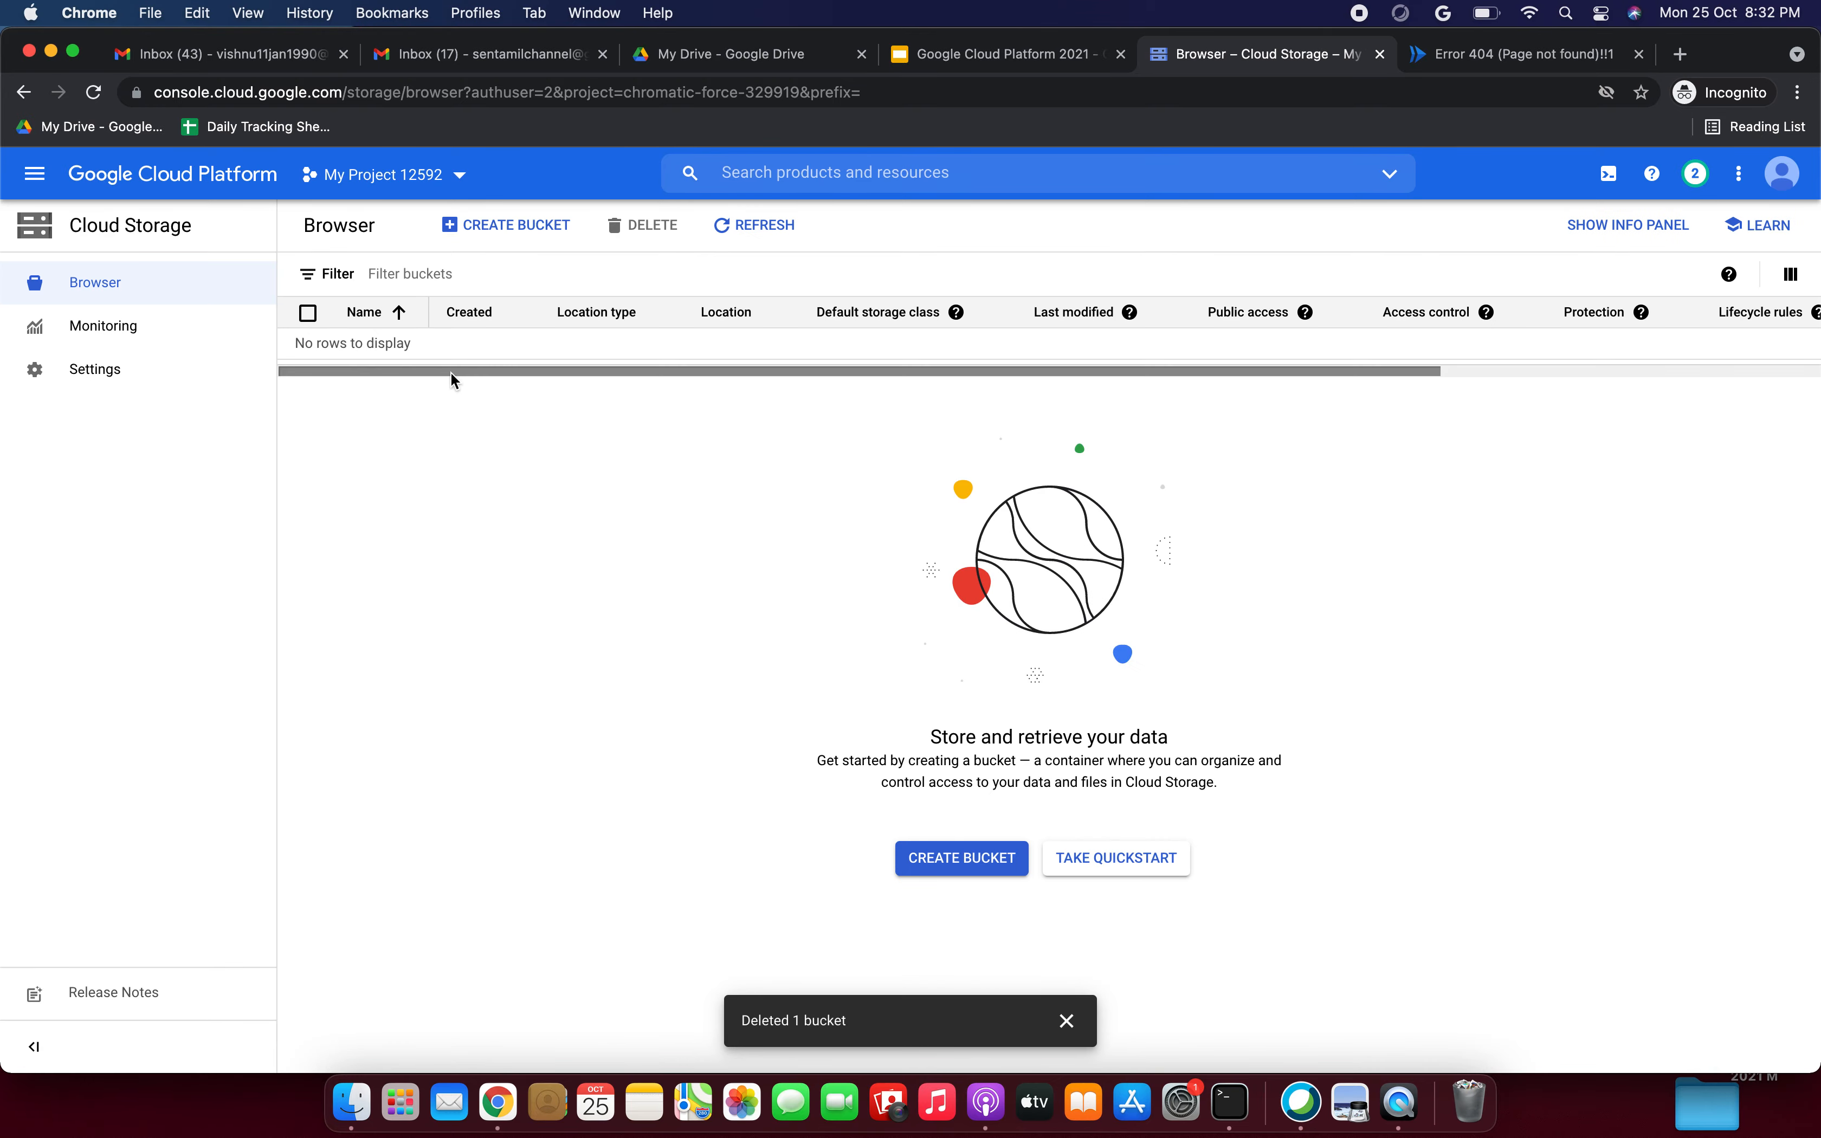
# Step: Reselect the project My Project 12592 and reload its bucket list to check for remaining buckets
pyautogui.click(463, 180)
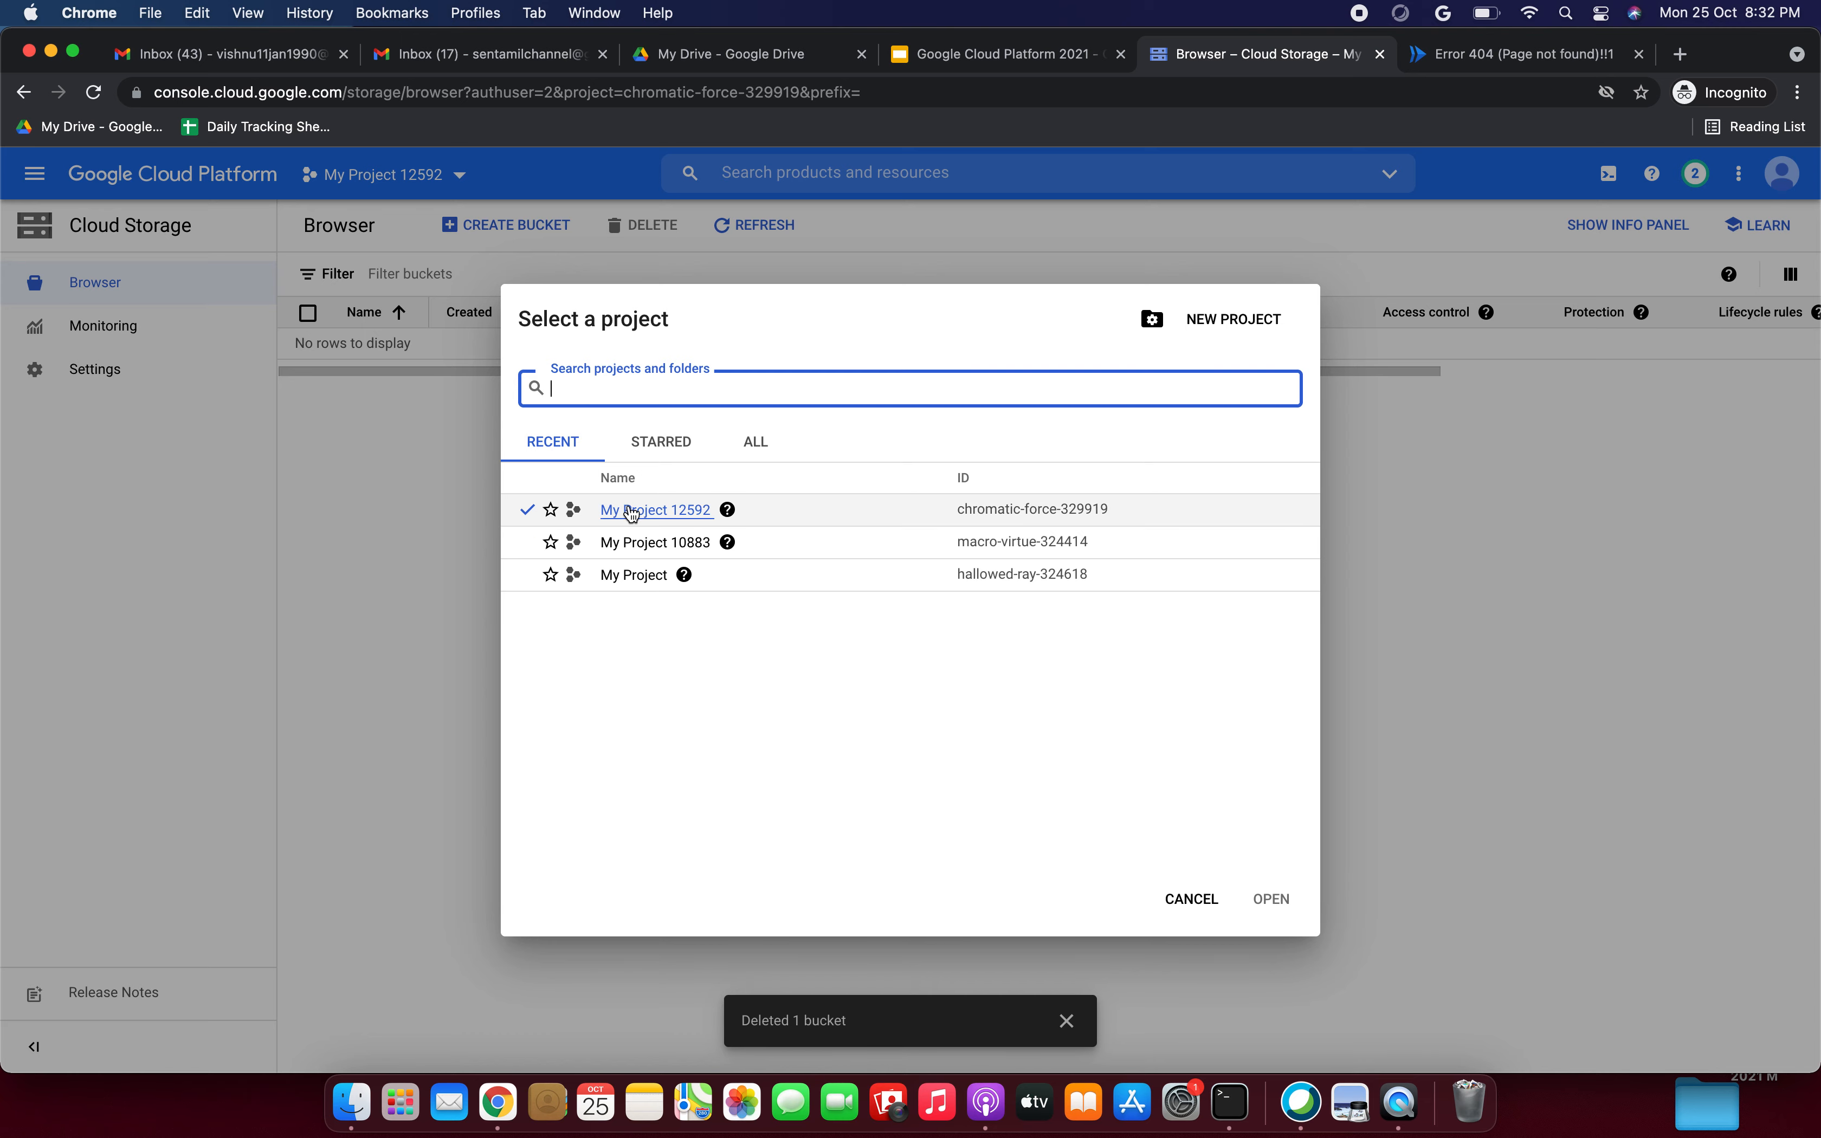
pyautogui.click(631, 511)
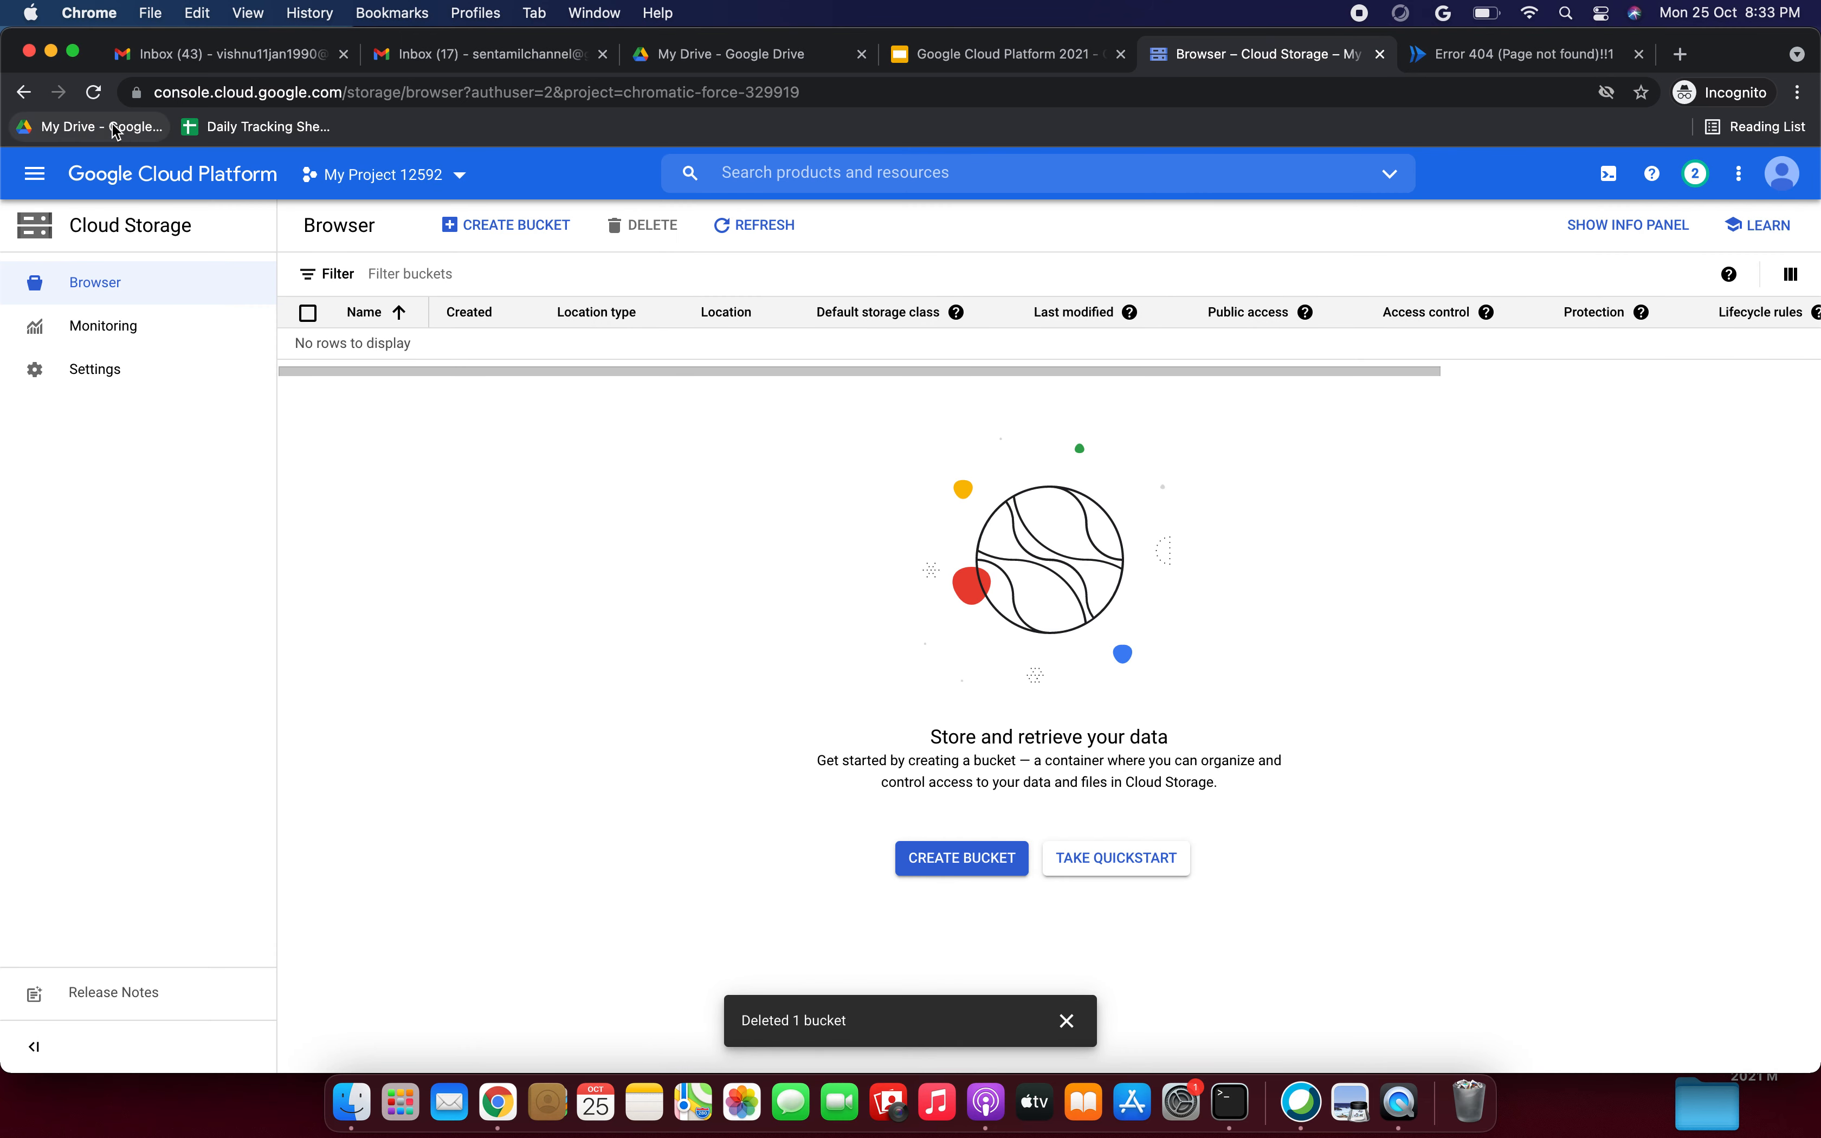
pyautogui.click(93, 92)
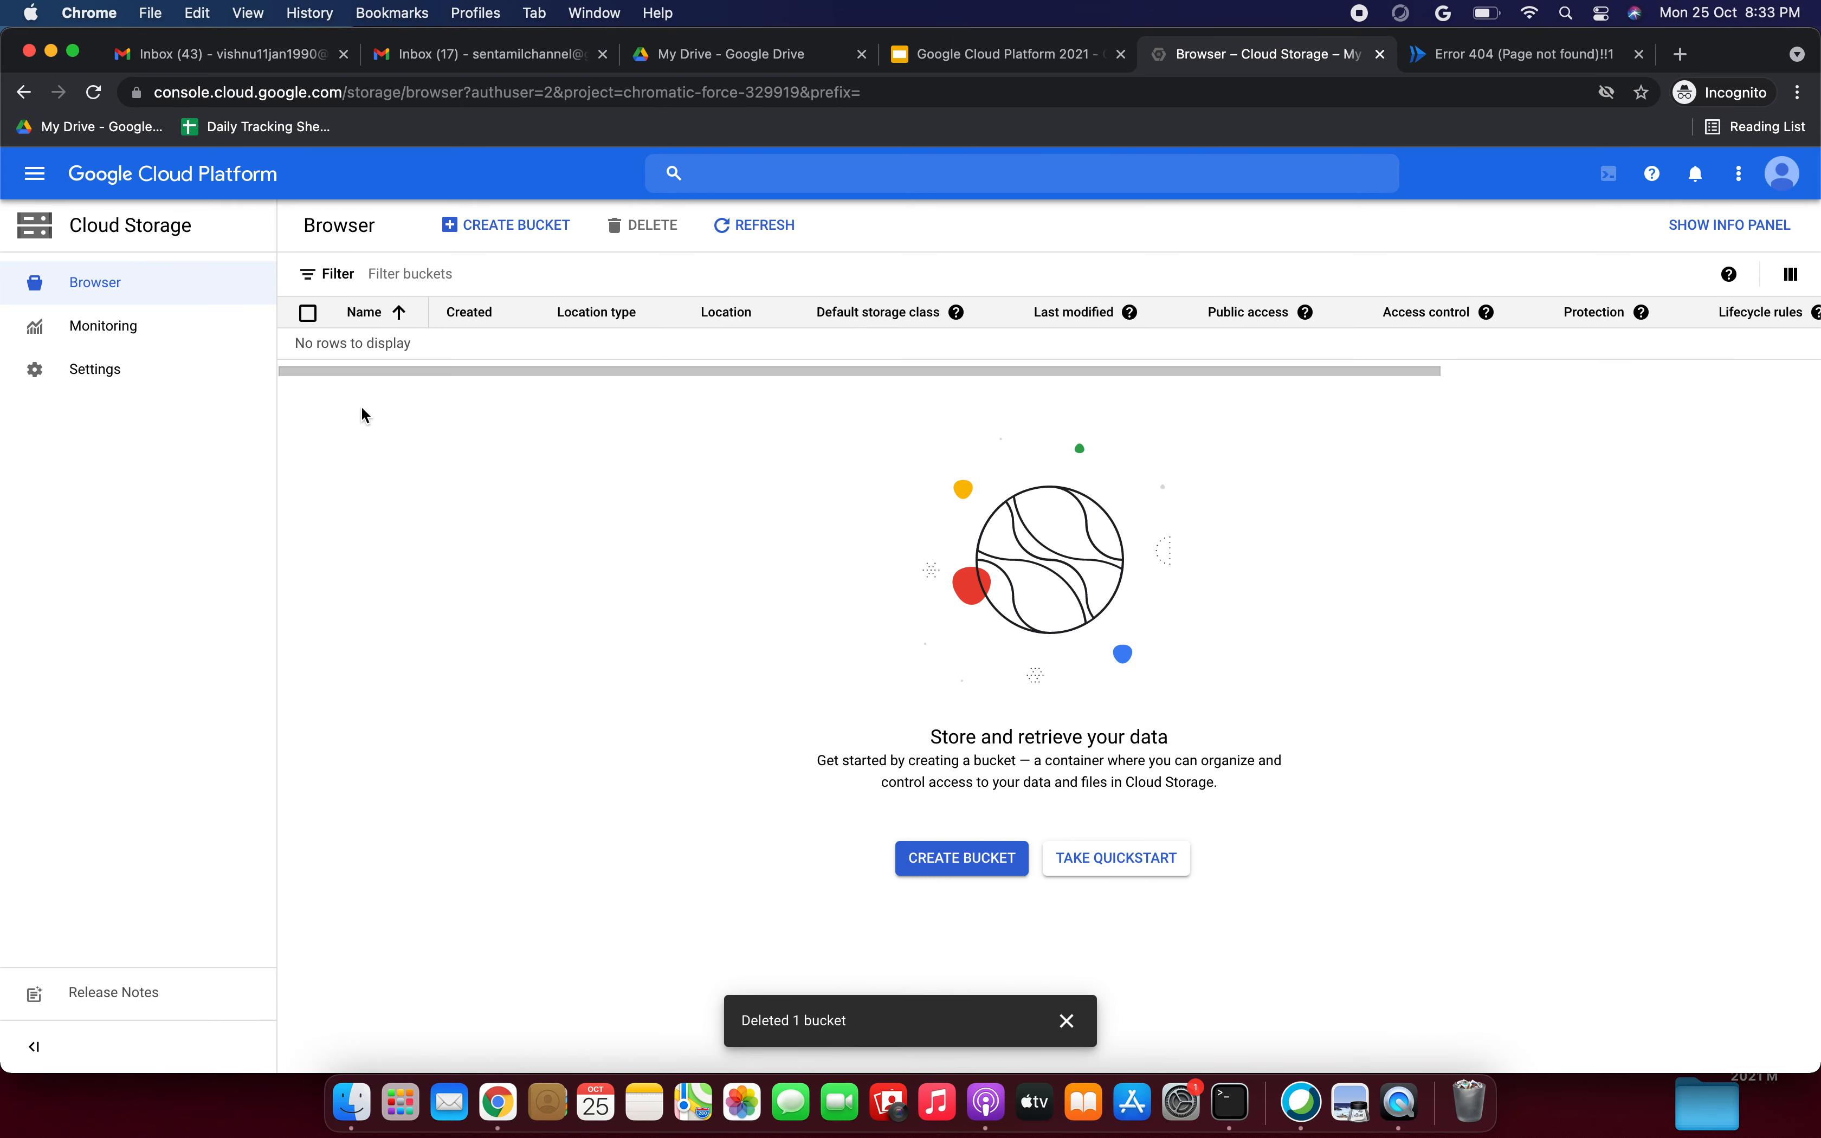
# Step: Open the Home dashboard of My Project 12592
pyautogui.click(35, 174)
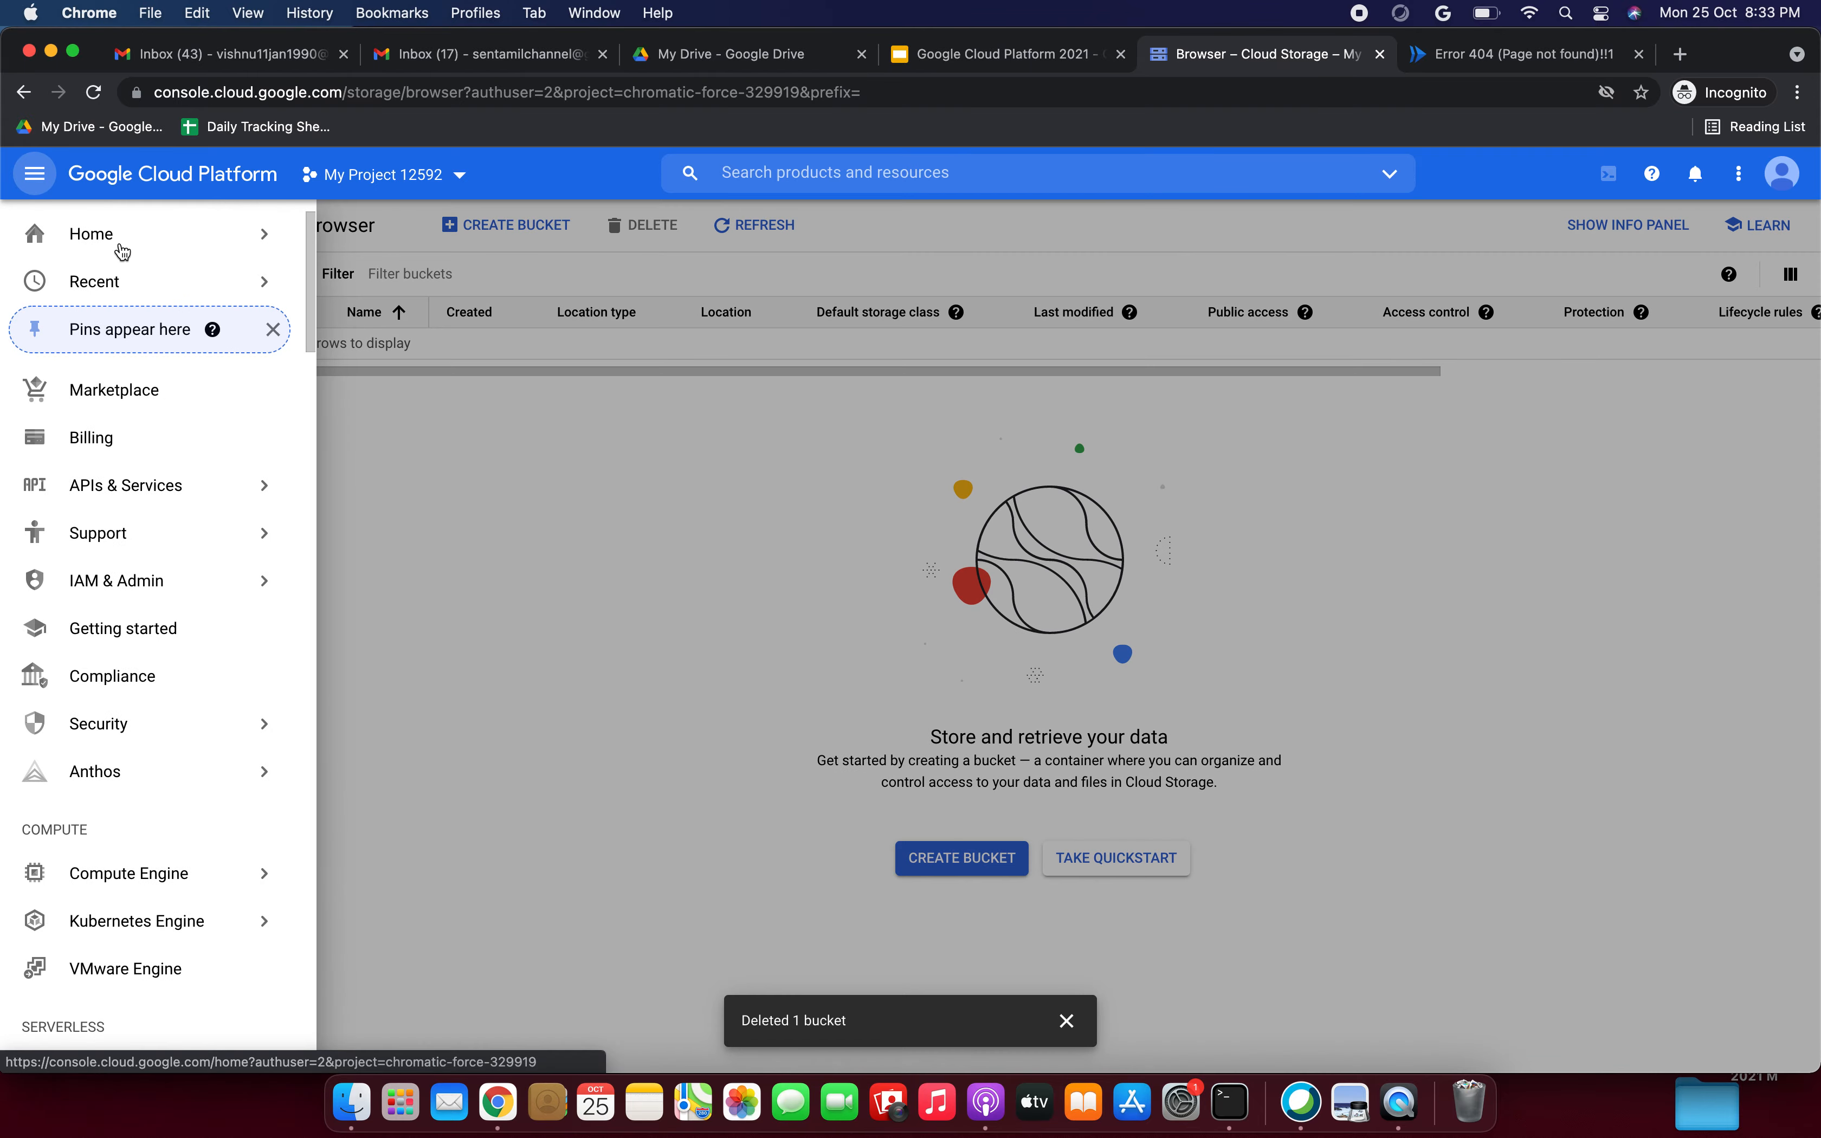
pyautogui.click(122, 248)
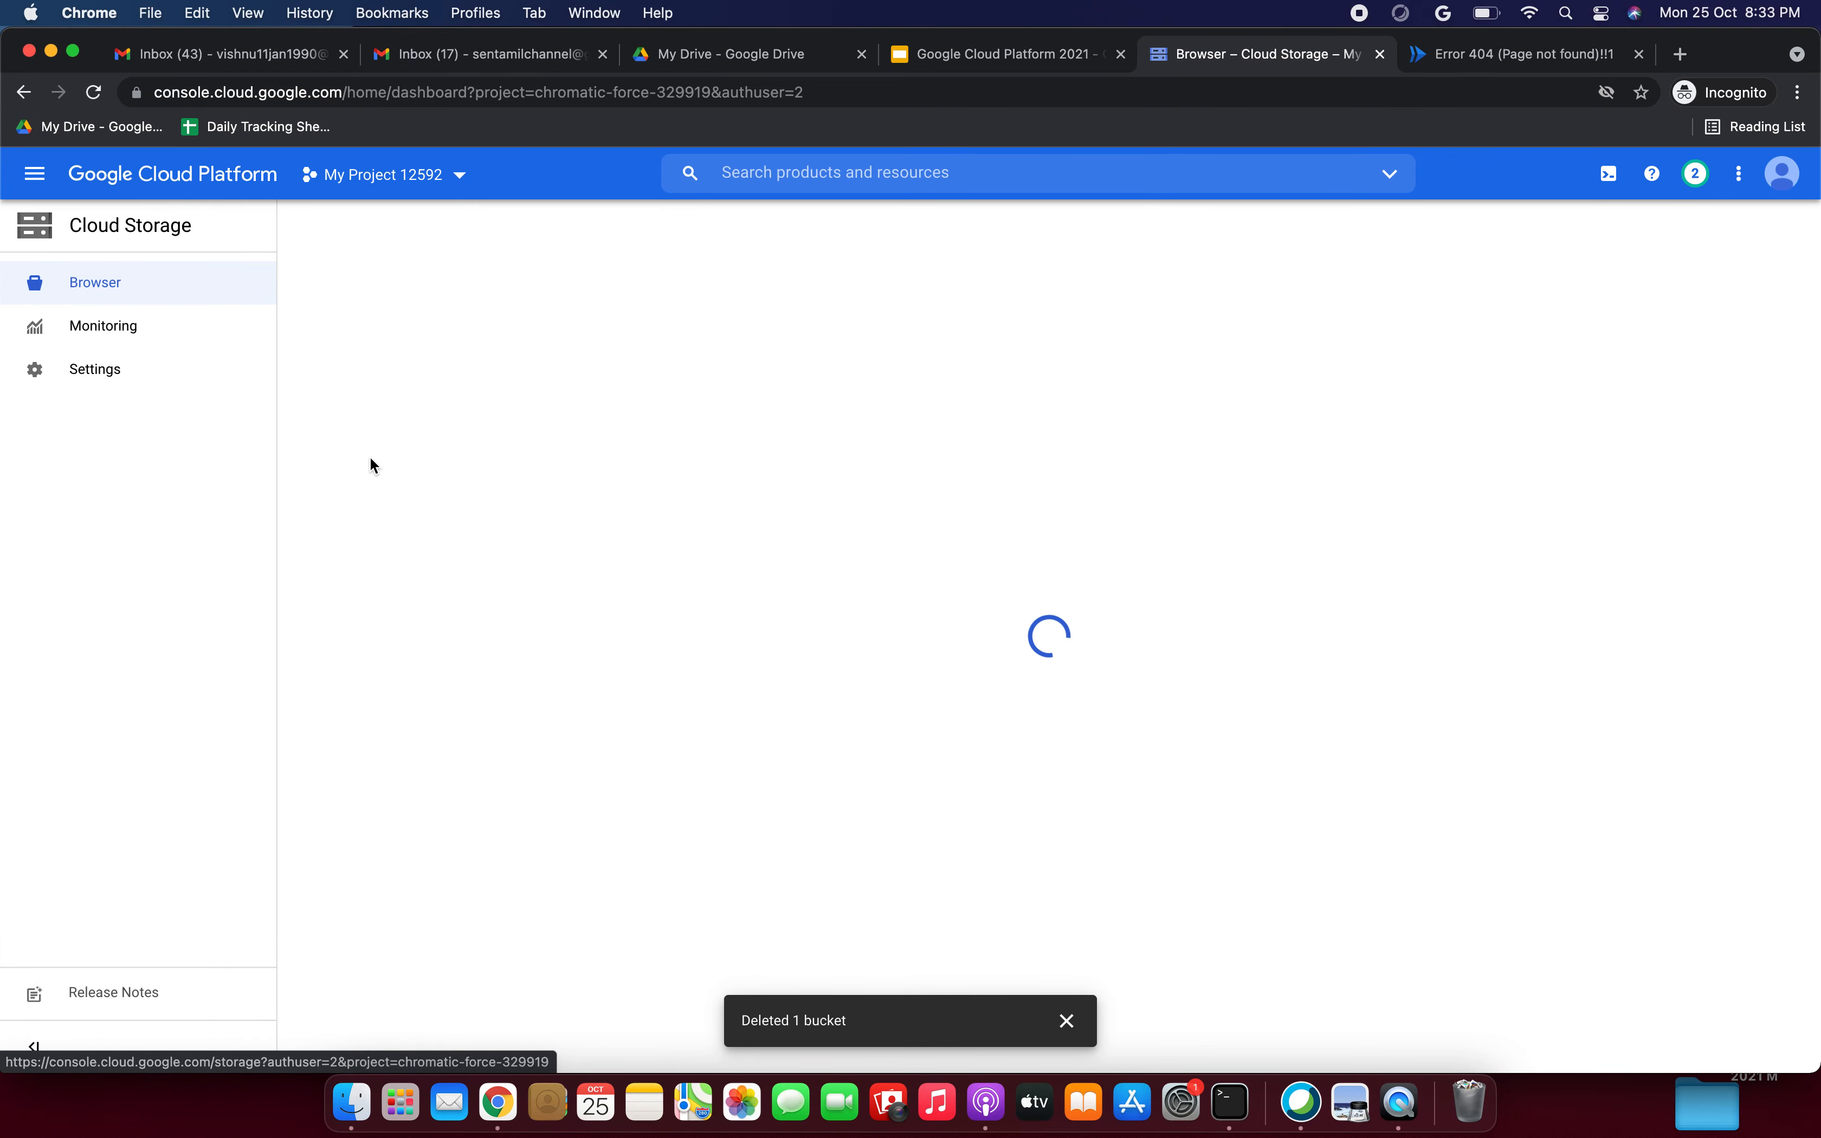